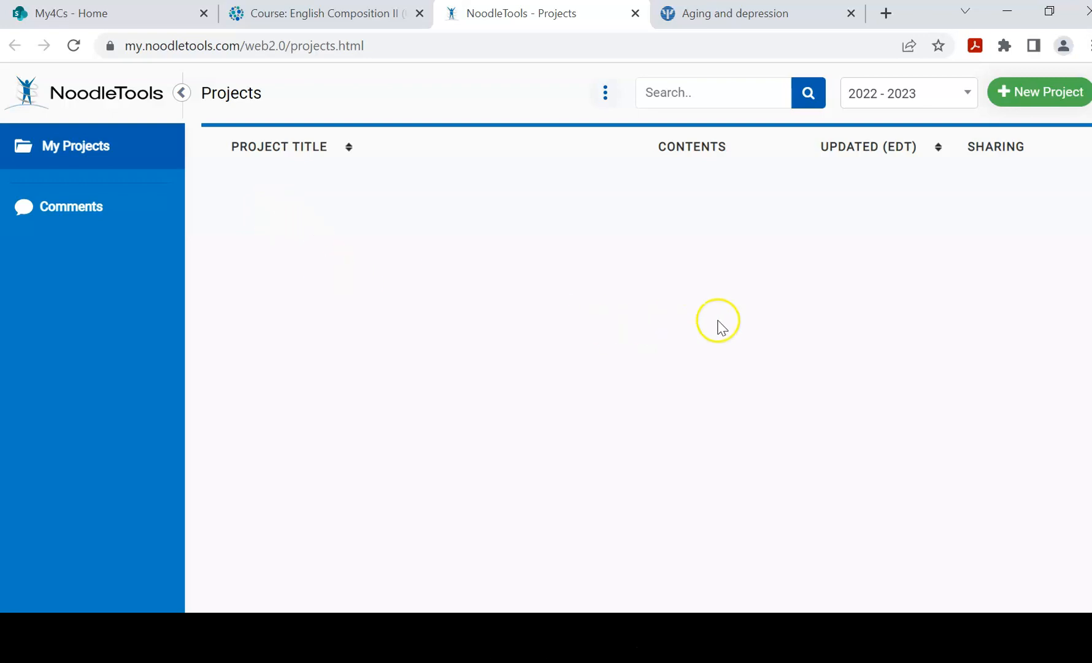
Create and open the APA (7th ed.) Advanced-level project 'Mental health and aging'.
left_click(1028, 90)
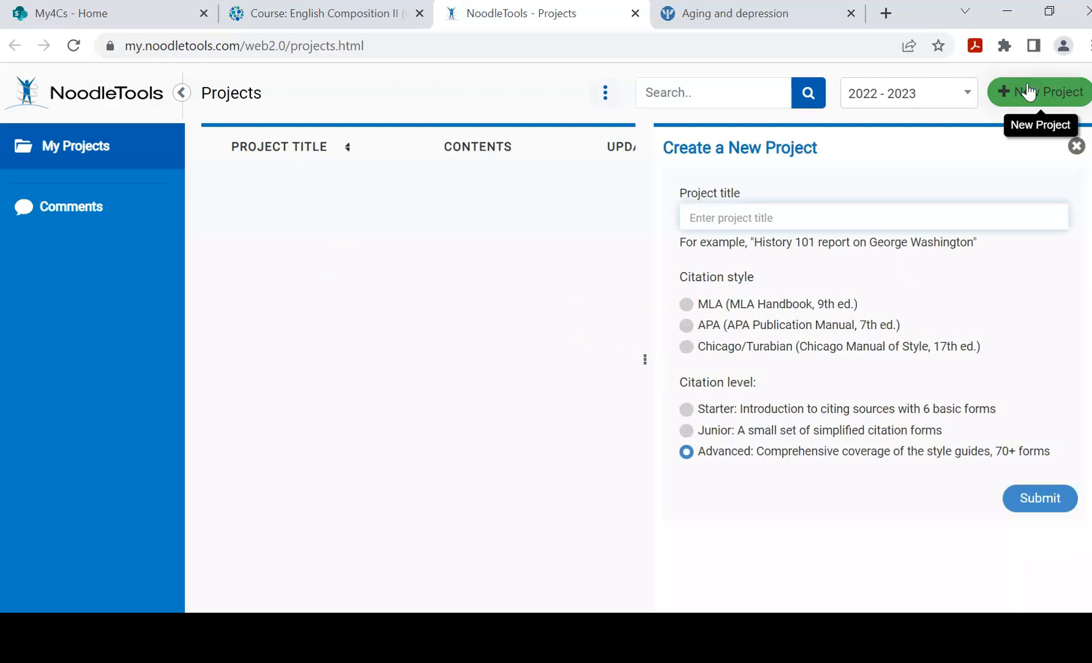
left_click(938, 213)
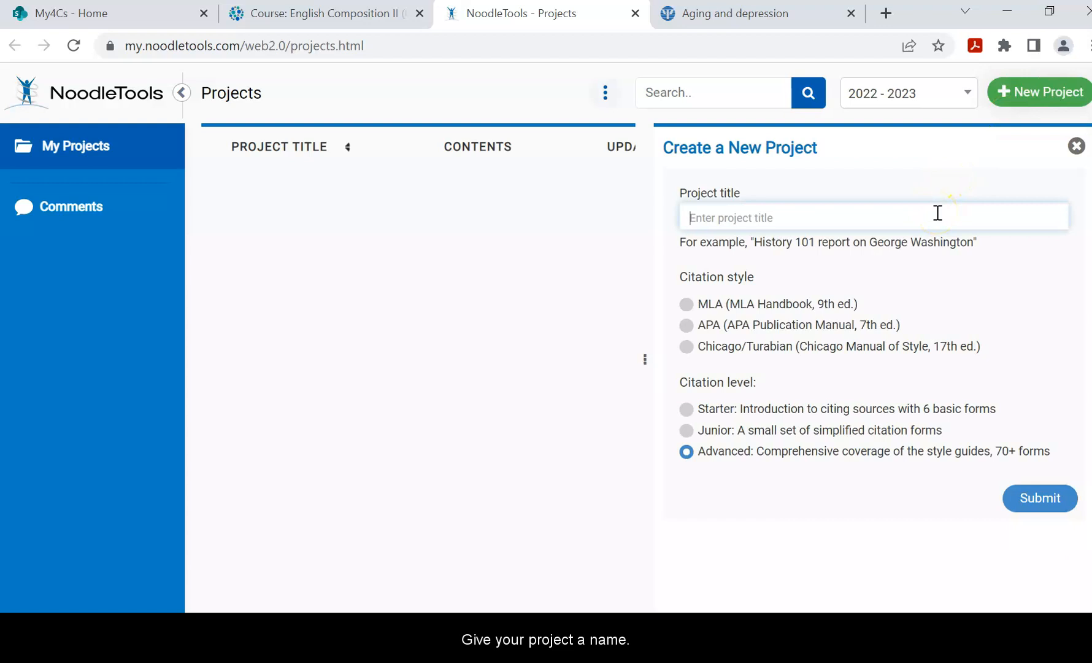
type("Mental health")
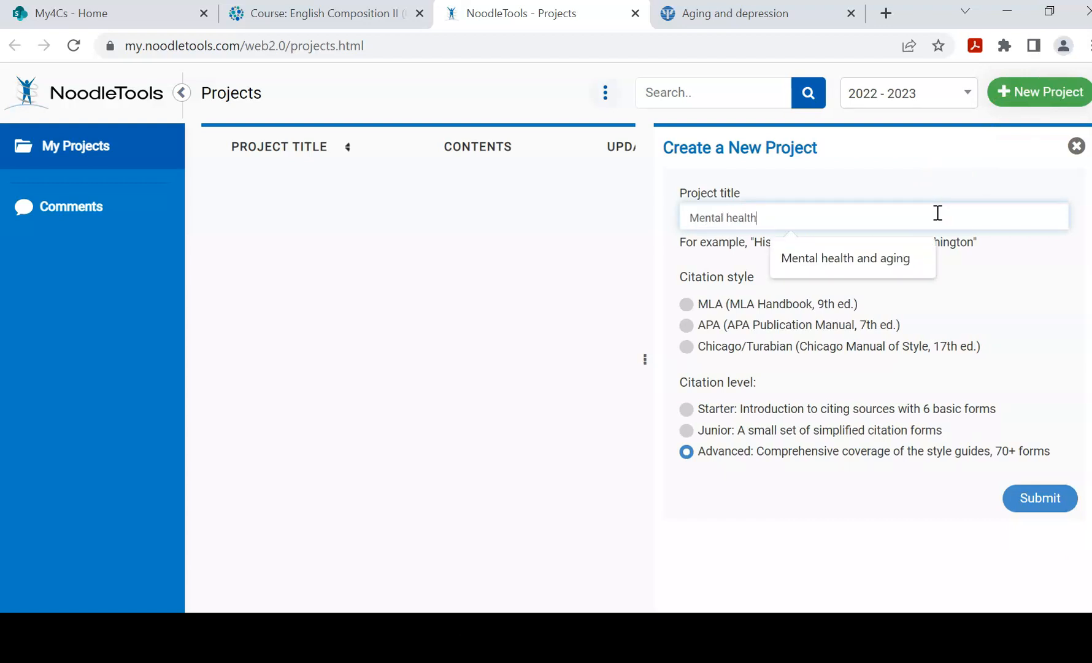
type(" and aging")
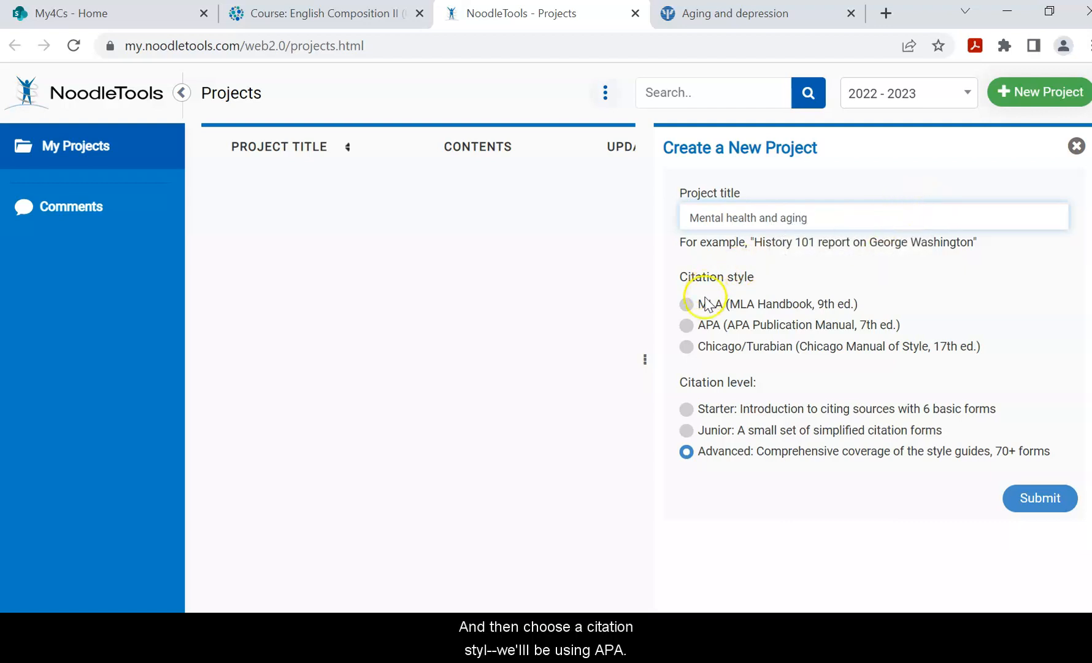
left_click(687, 325)
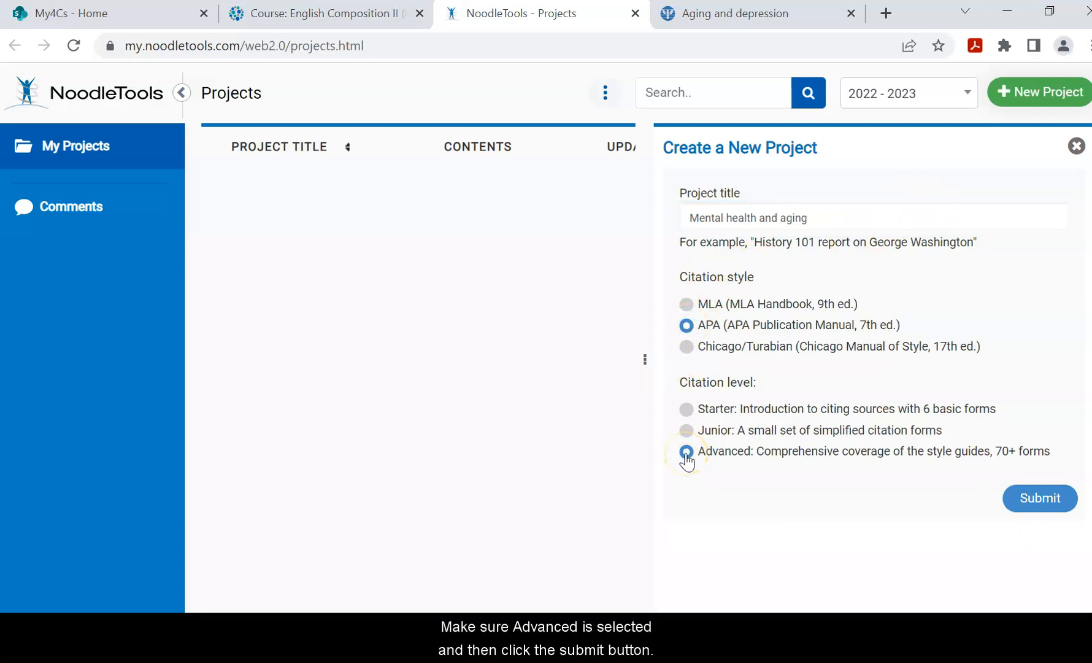
left_click(1045, 499)
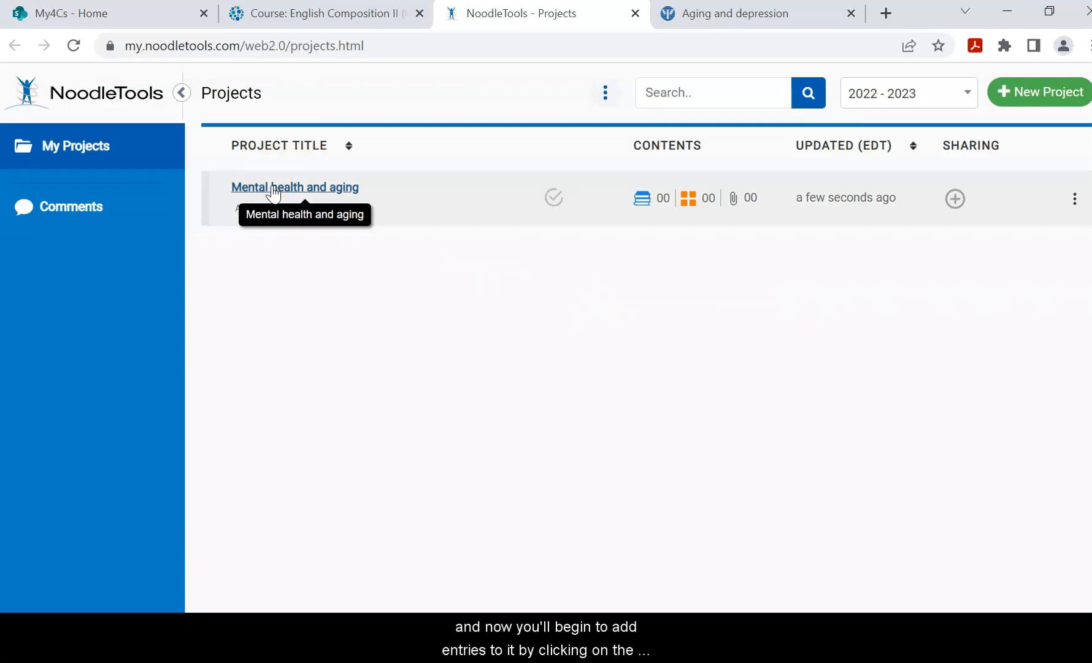
left_click(270, 190)
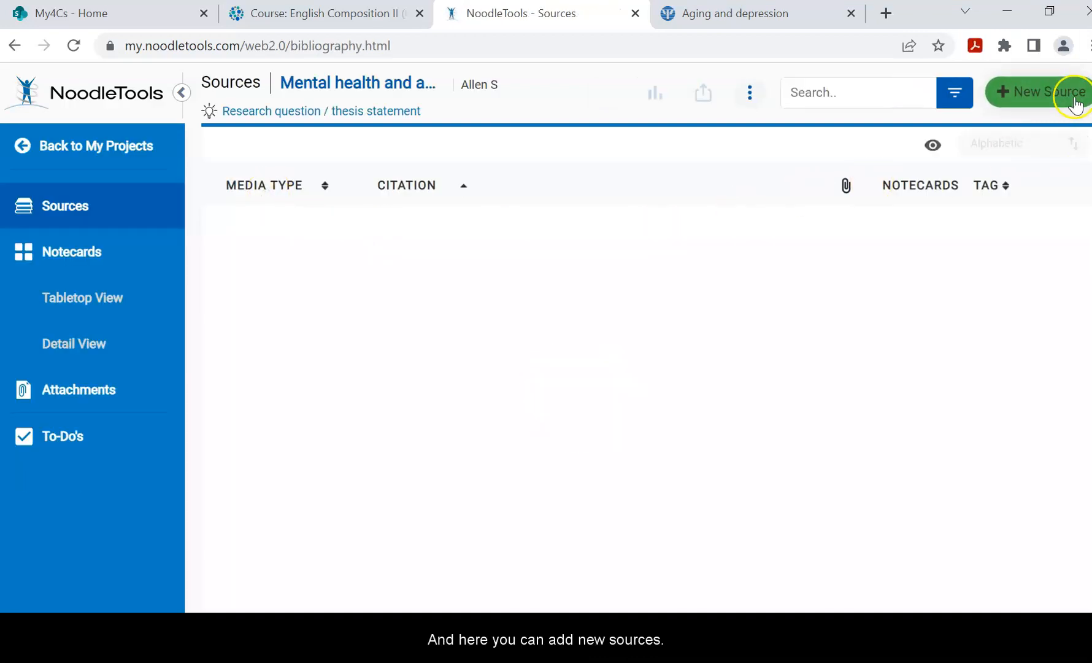
Start a new source citation and mark it as found on a Website.
left_click(1056, 95)
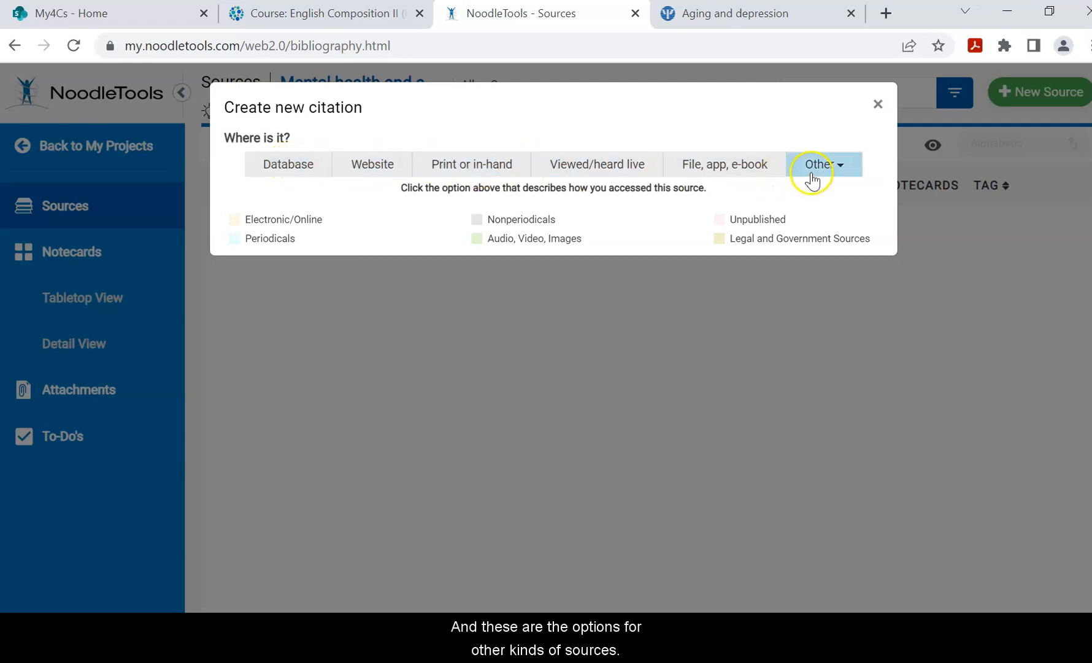
left_click(376, 164)
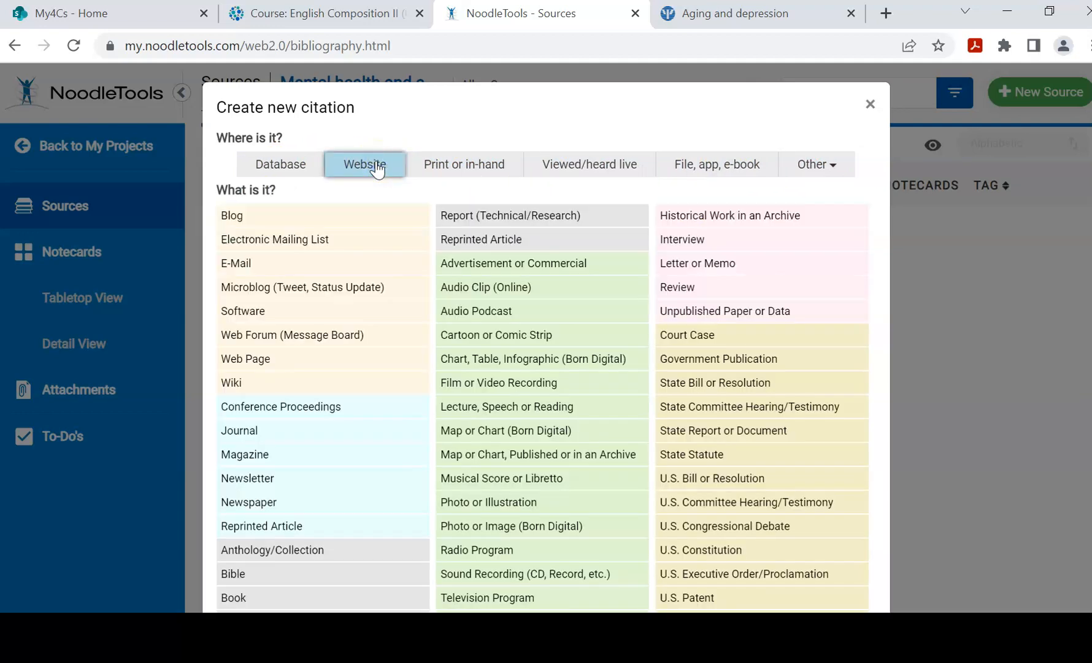
Check the APA article being cited, then choose Web Page as the source type.
left_click(747, 20)
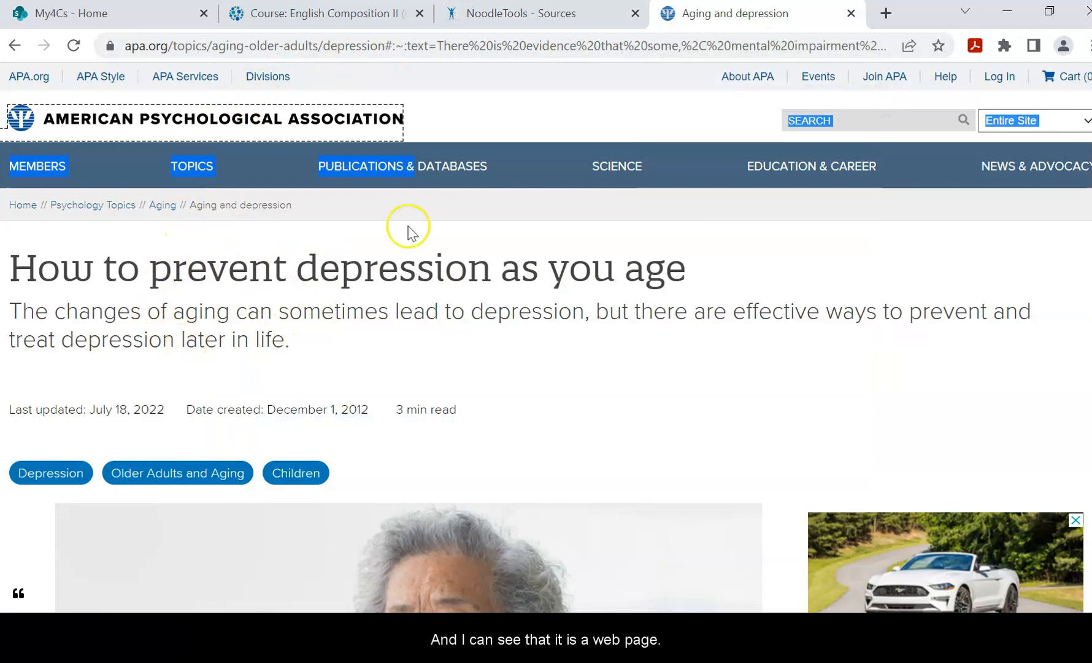
left_click(525, 15)
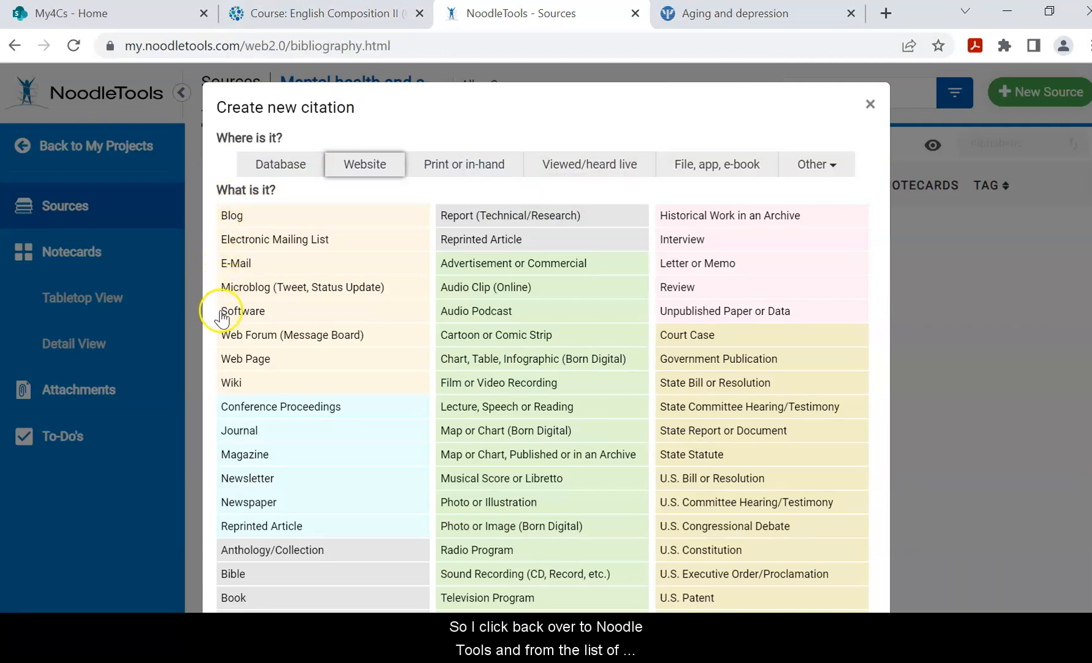
left_click(242, 362)
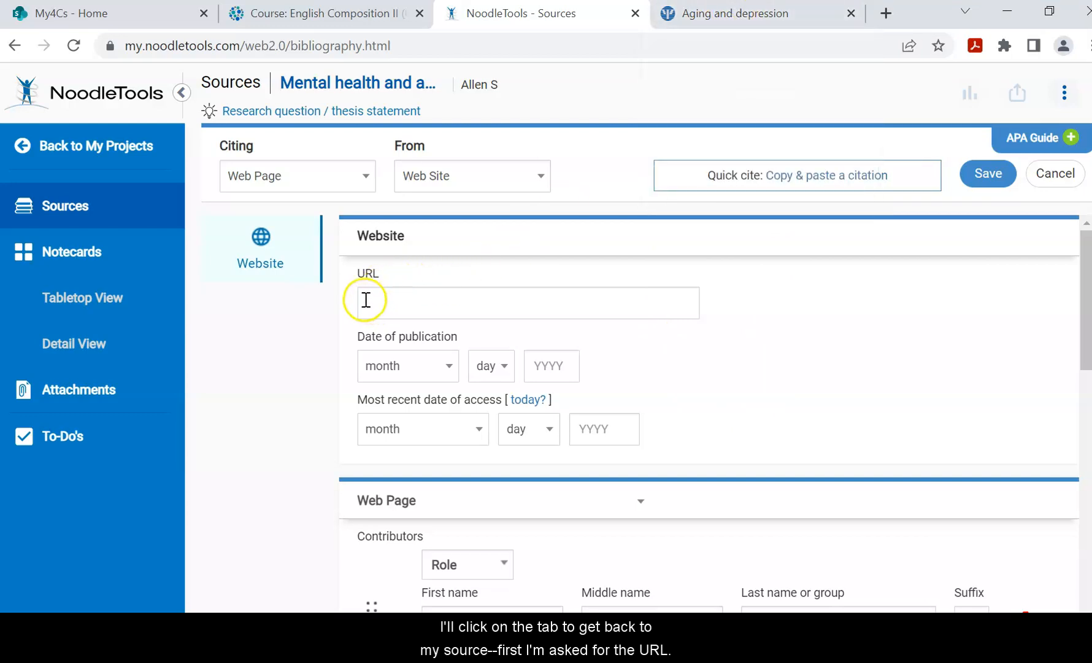
left_click(764, 17)
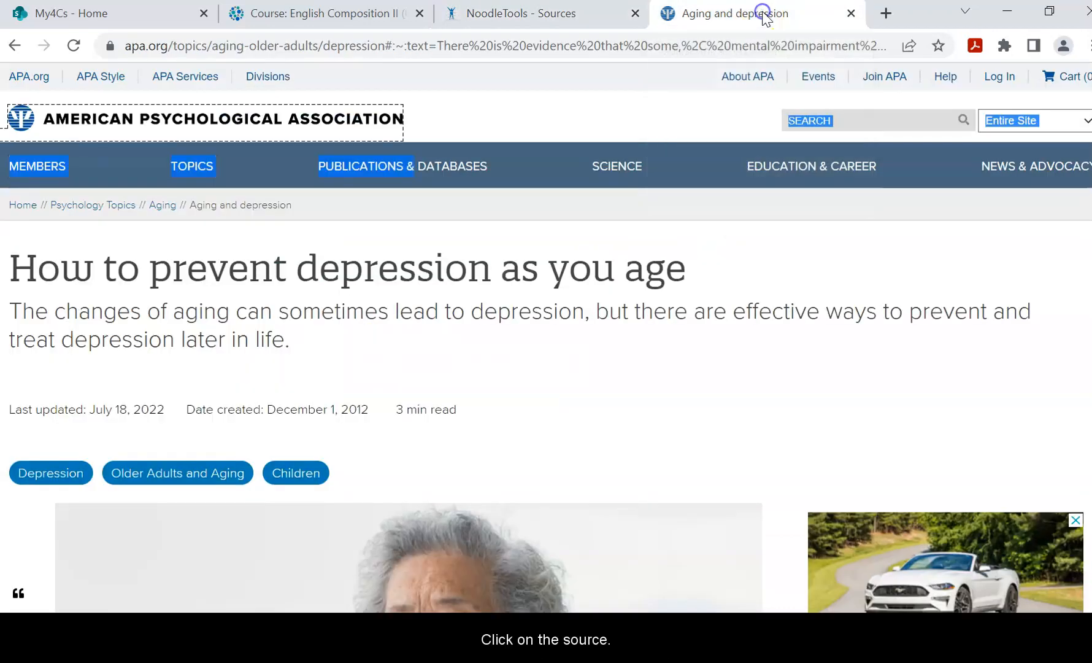
Copy the apa.org article's web address and paste it into the citation's URL field.
left_click(145, 46)
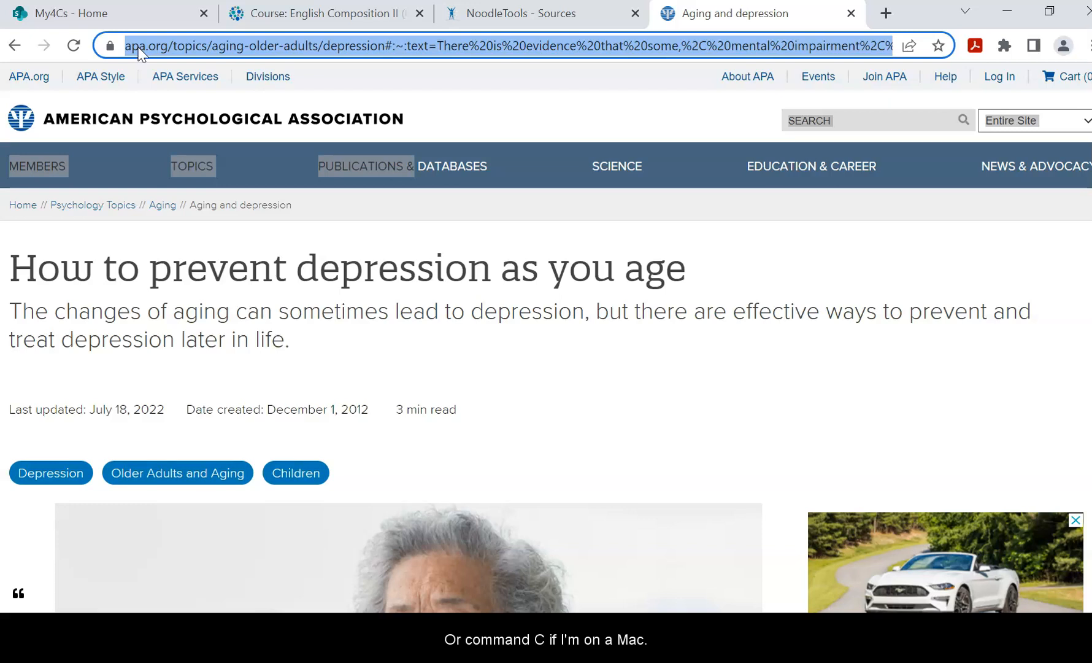
left_click(501, 18)
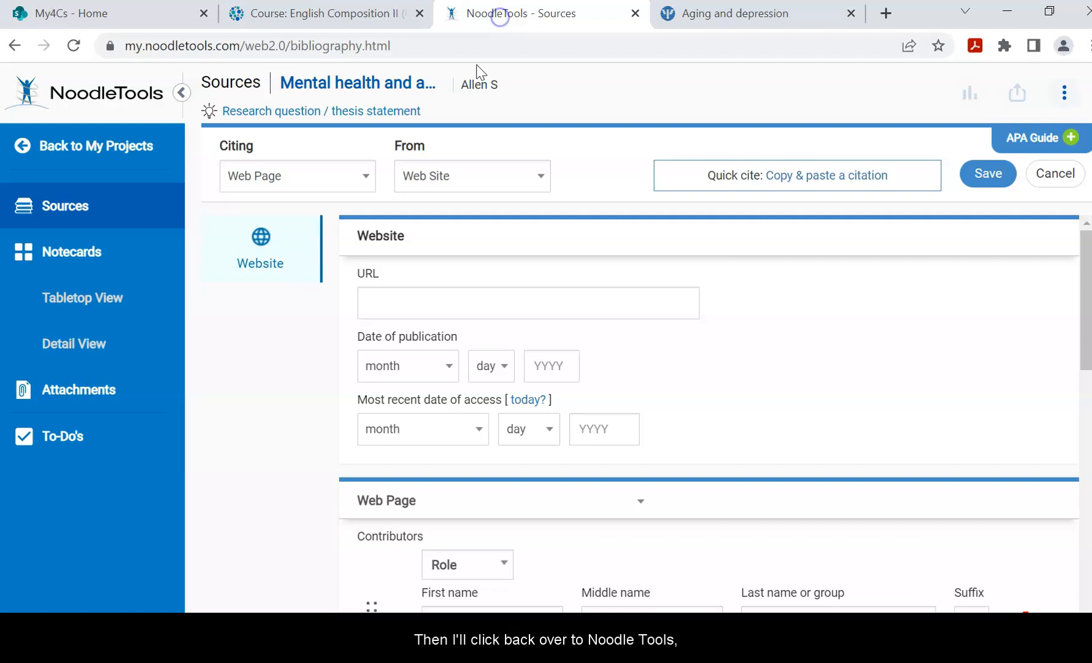
left_click(369, 303)
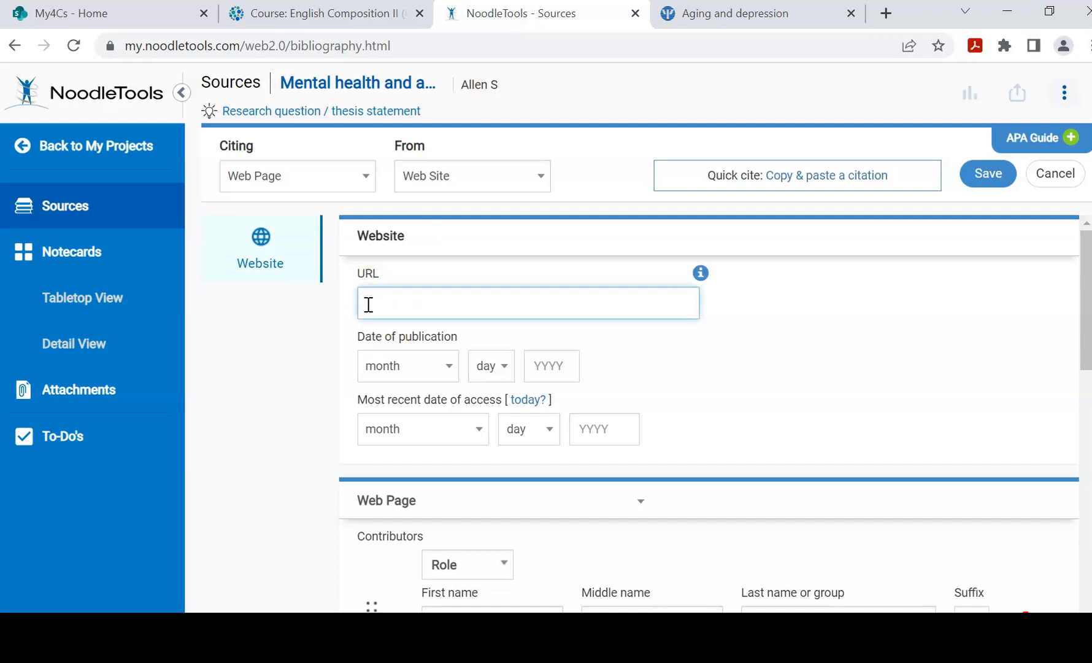
key("ctrl+v")
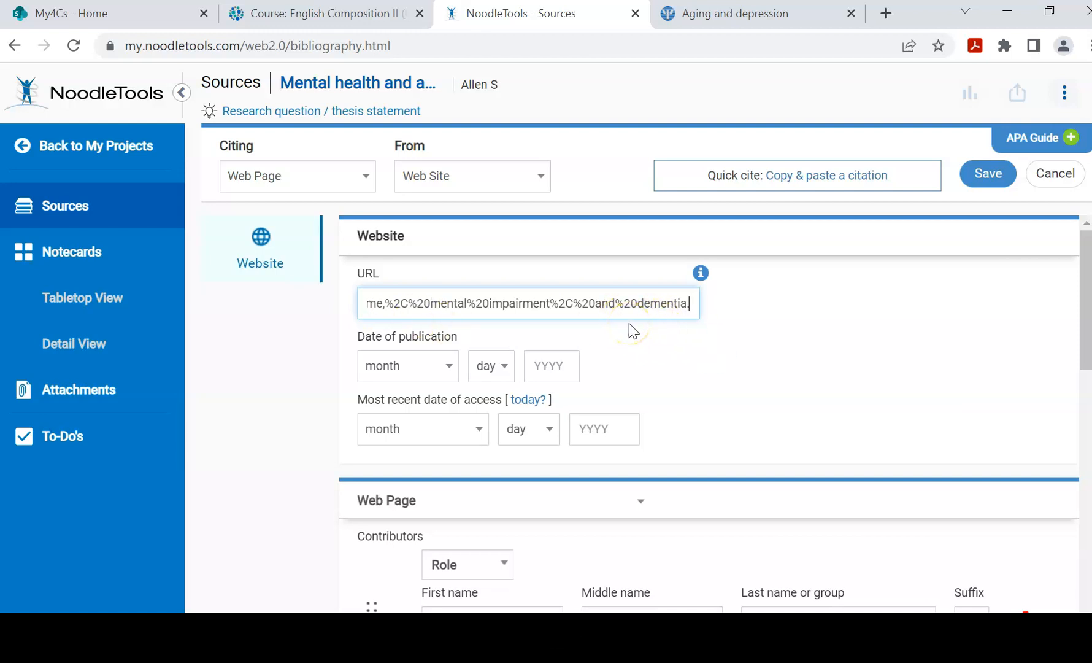
Look up the article's publication date on the apa.org page.
left_click(410, 367)
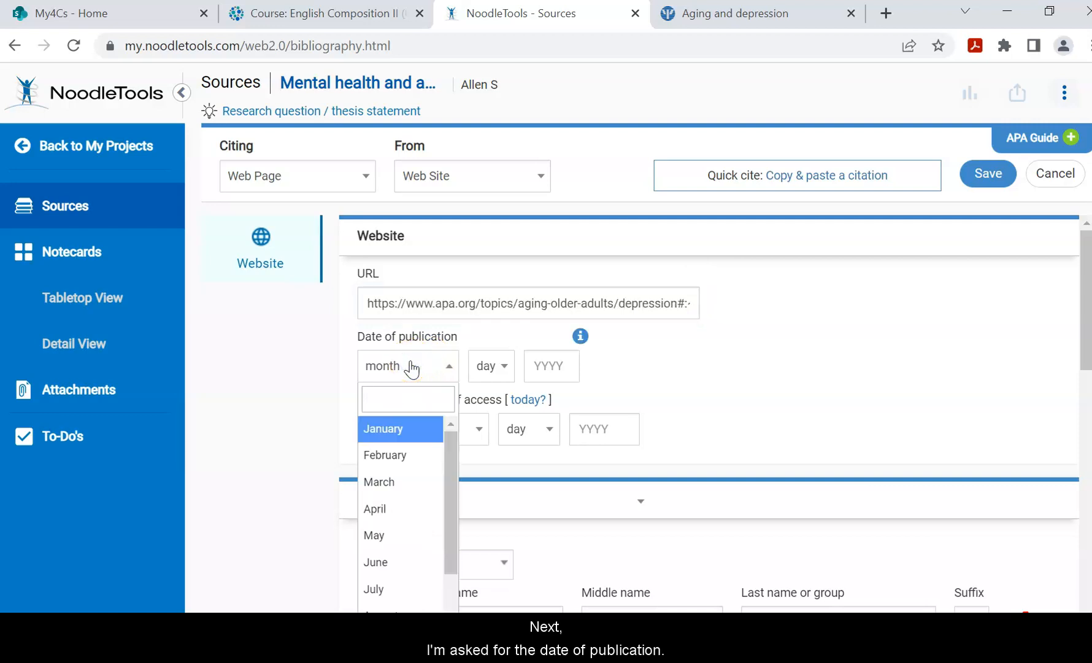
left_click(754, 19)
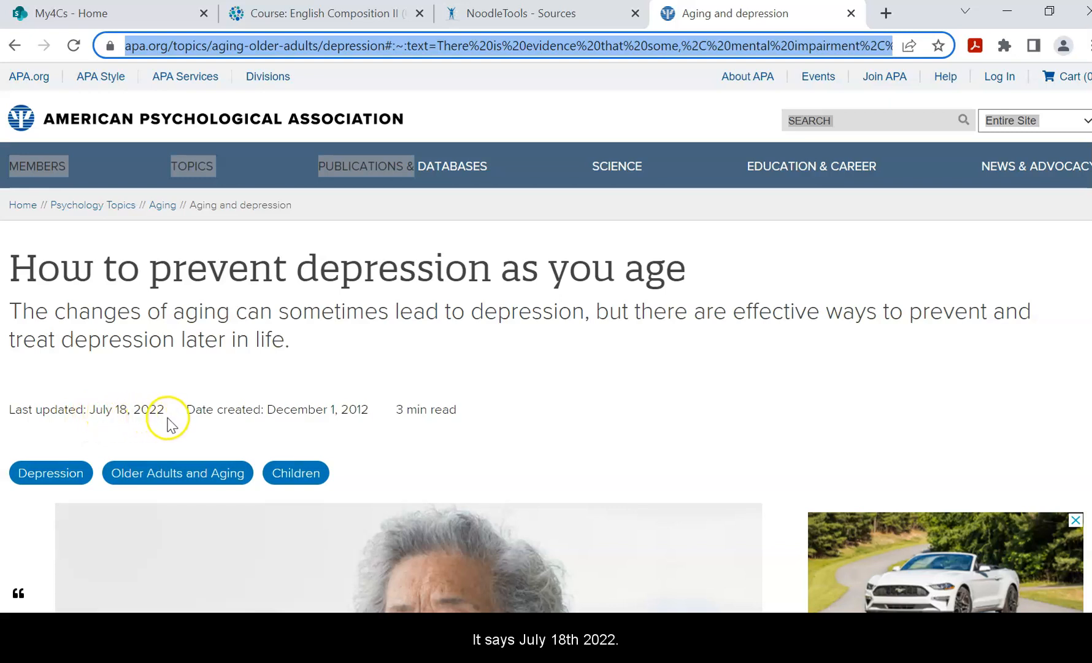
left_click(550, 16)
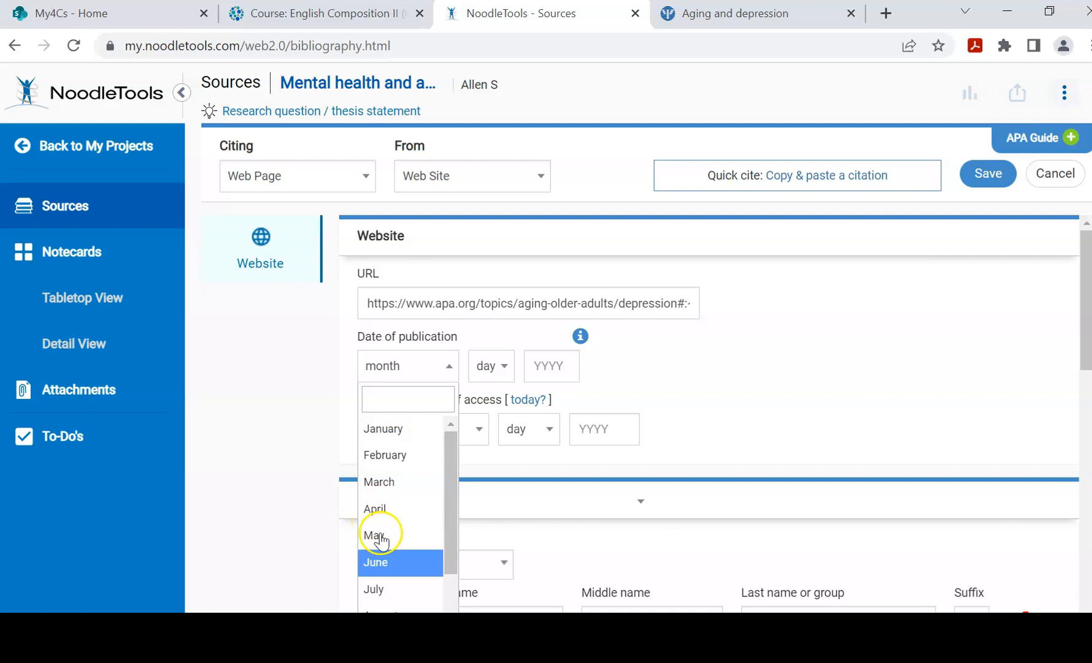
Set the publication date to July 18, 2022 and the access date to today, September 11, 2022.
left_click(373, 588)
left_click(497, 365)
scroll(479, 516, "down", 3)
scroll(479, 520, "down", 1)
scroll(479, 520, "down", 3)
left_click(483, 521)
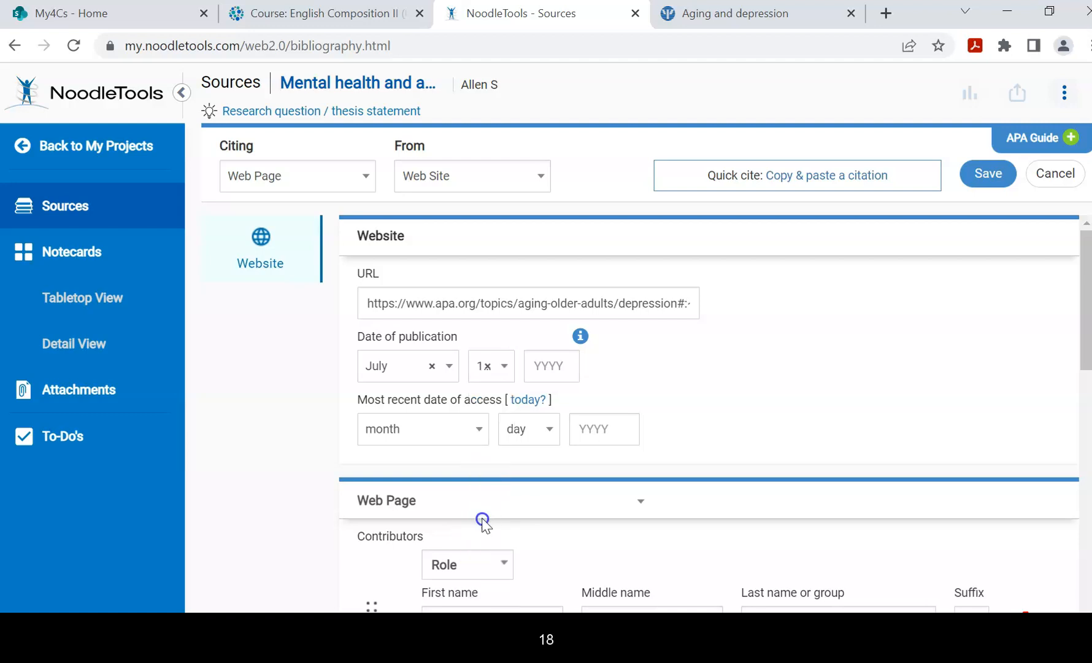
left_click(571, 366)
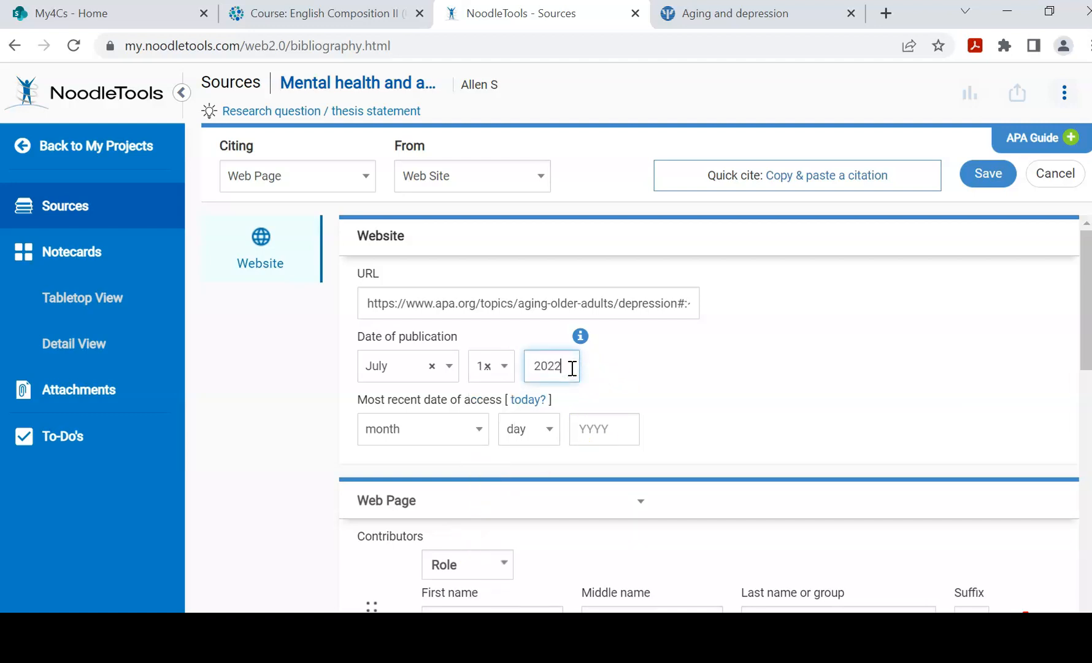
left_click(518, 400)
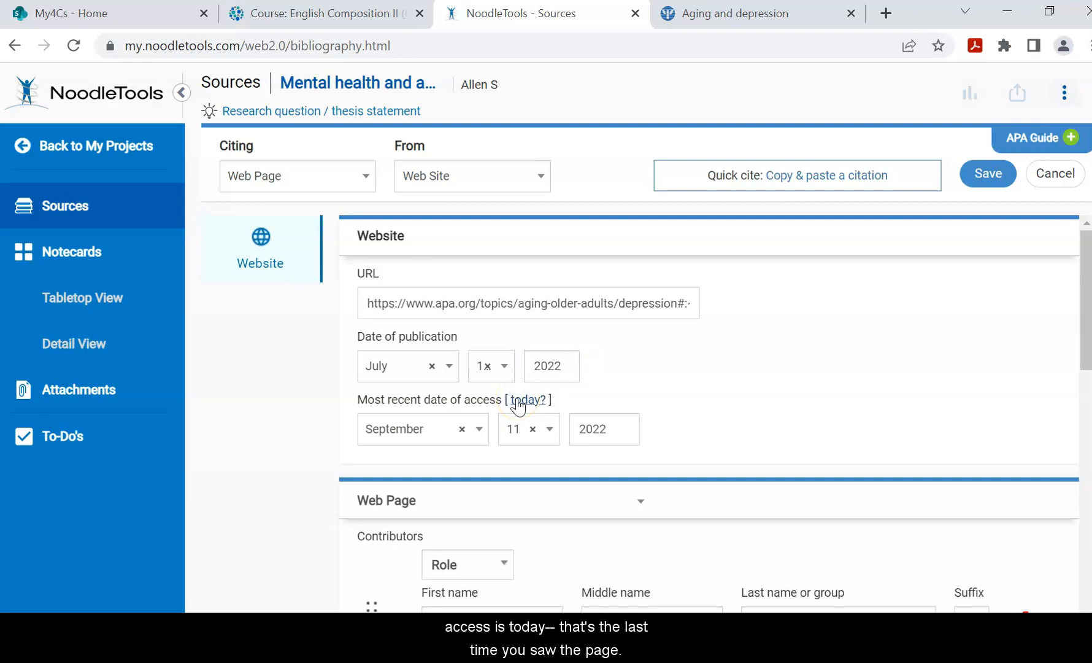
scroll(518, 405, "down", 3)
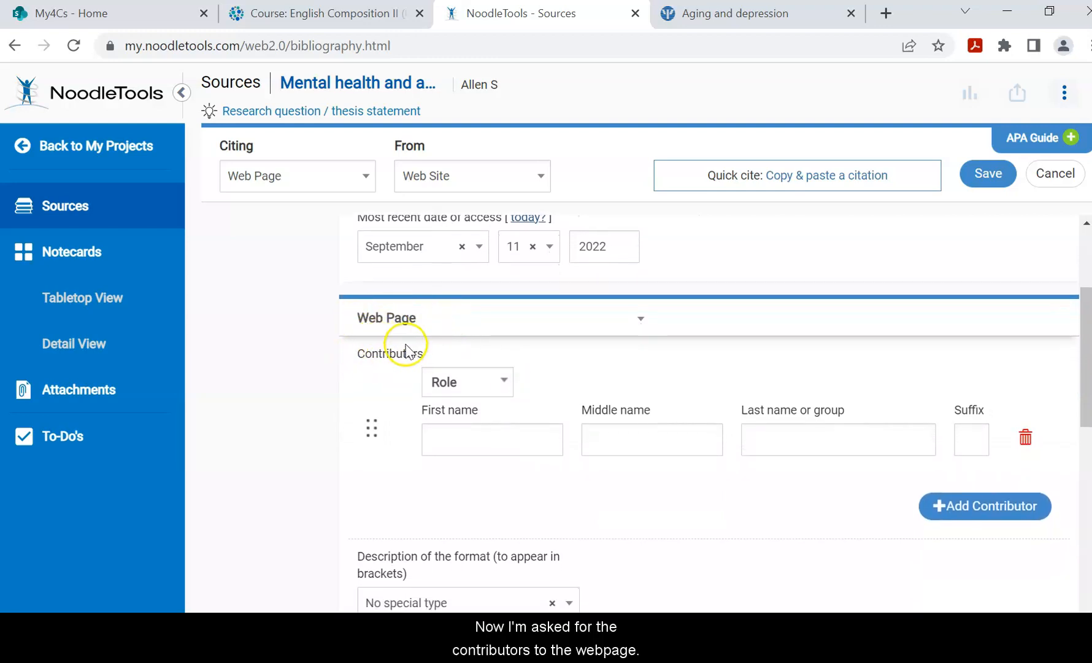
Go back to the APA article to look for its author.
left_click(749, 17)
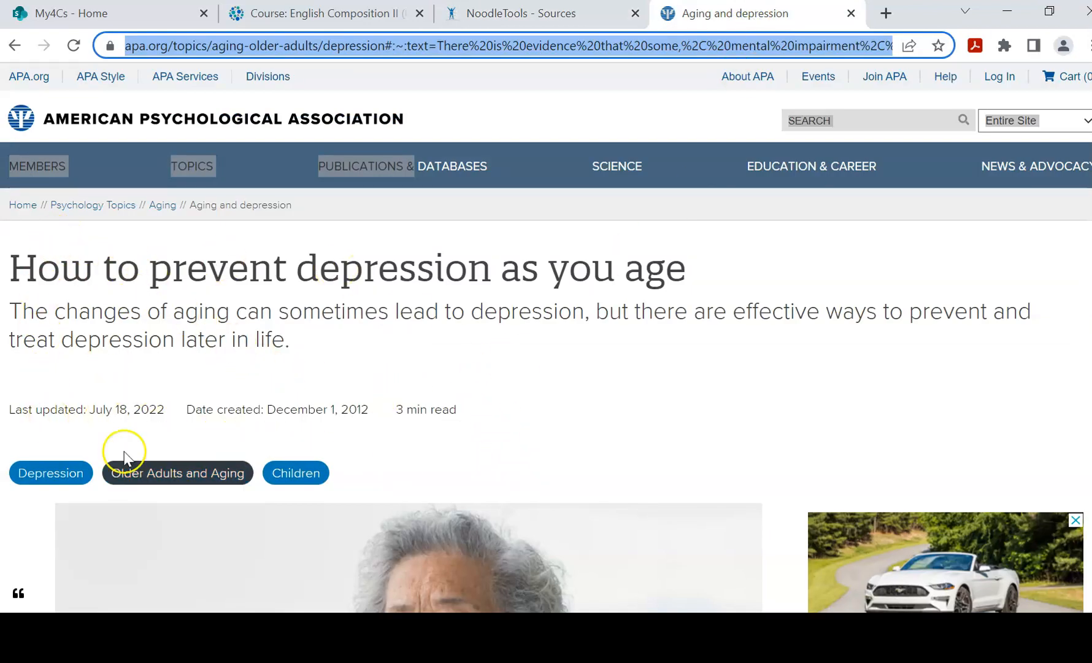
Scan the Aging and depression article for a byline and select 'APA' as its author.
scroll(485, 428, "down", 5)
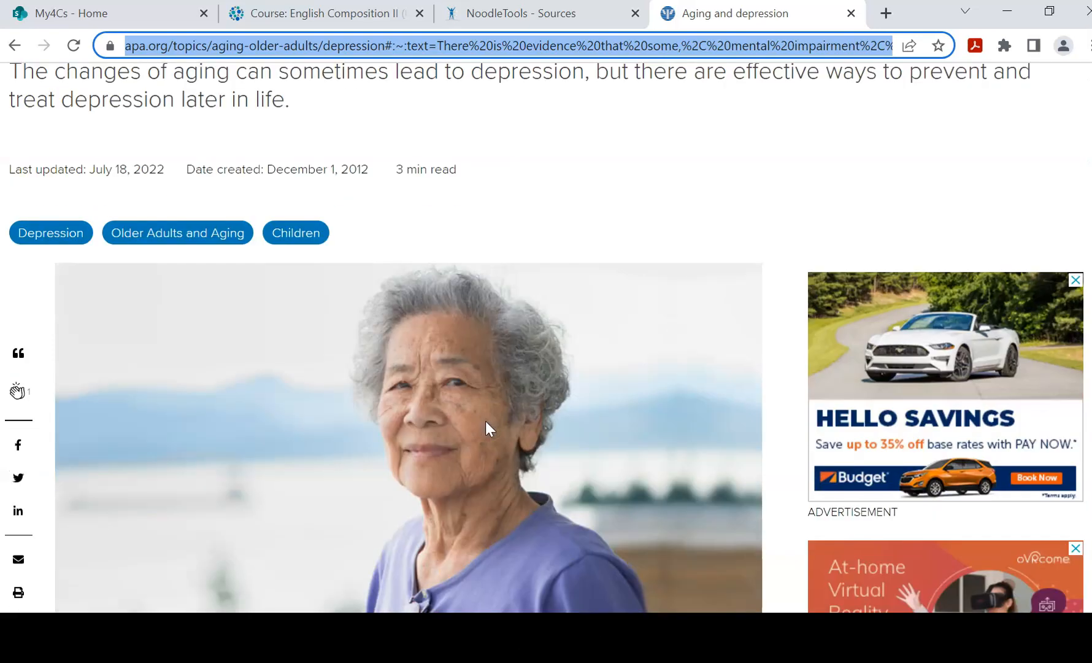
scroll(485, 422, "down", 10)
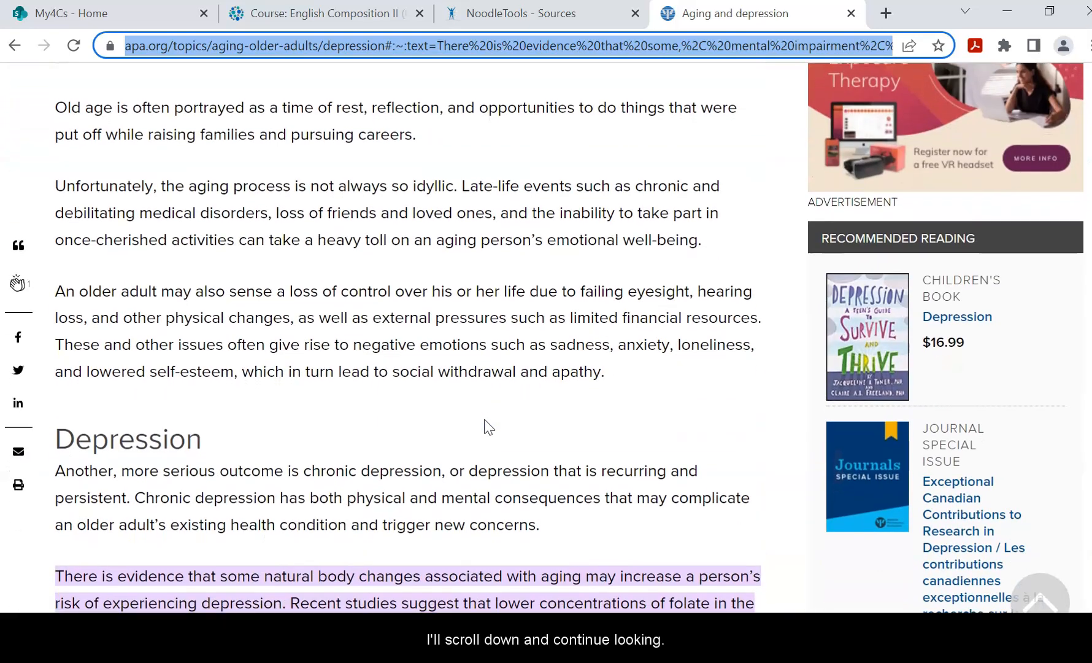
scroll(485, 425, "down", 15)
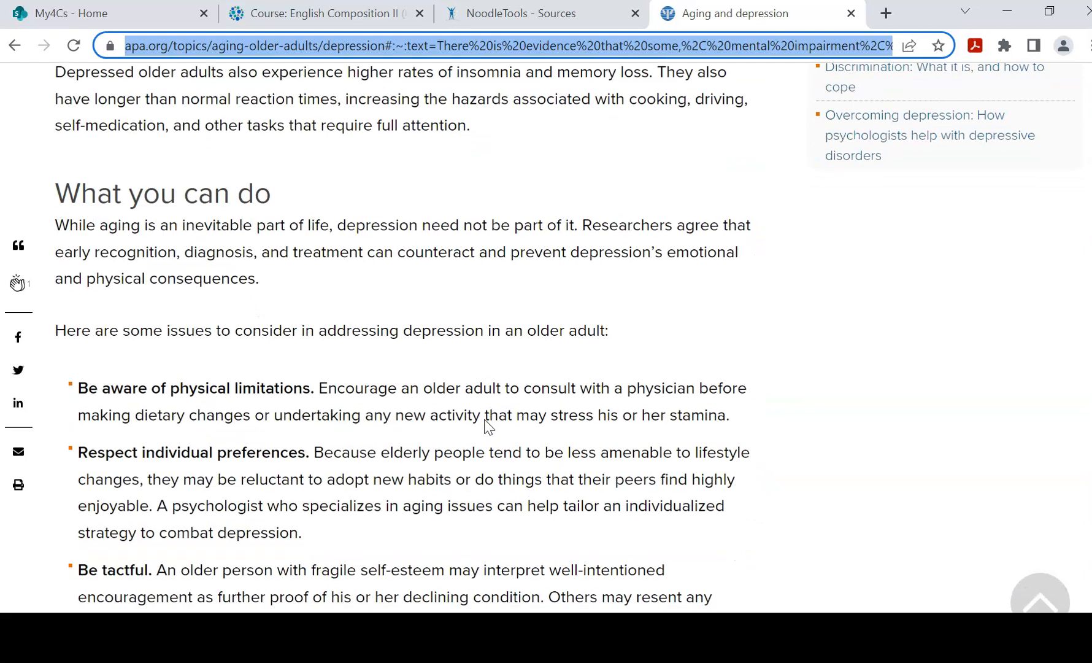
scroll(486, 427, "down", 6)
scroll(485, 428, "up", 2)
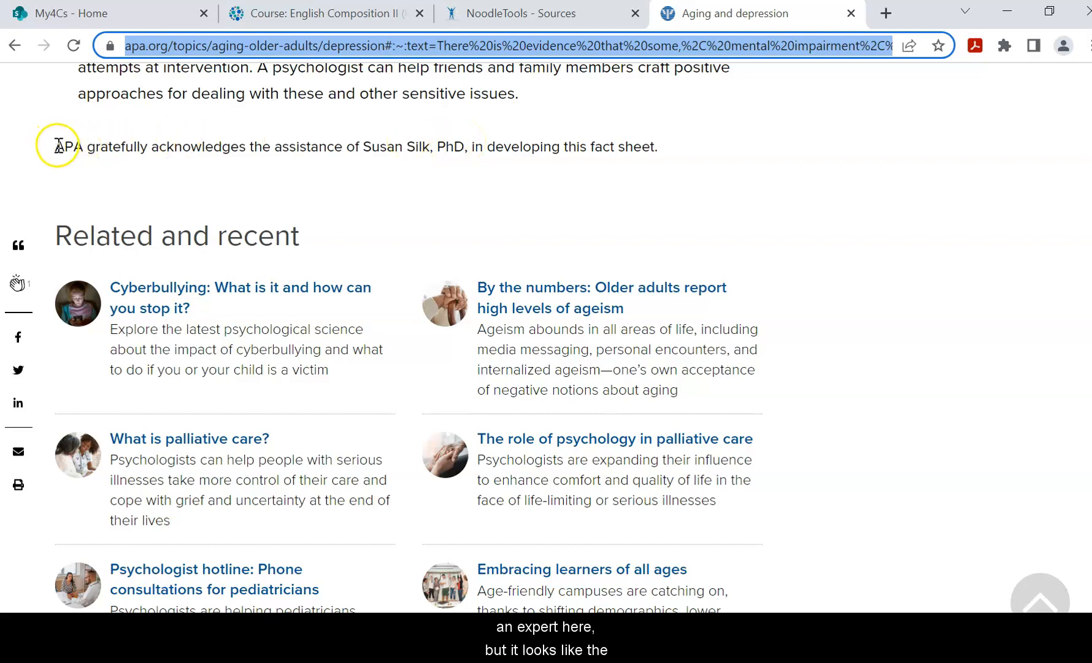
left_click_drag(58, 146, 76, 144)
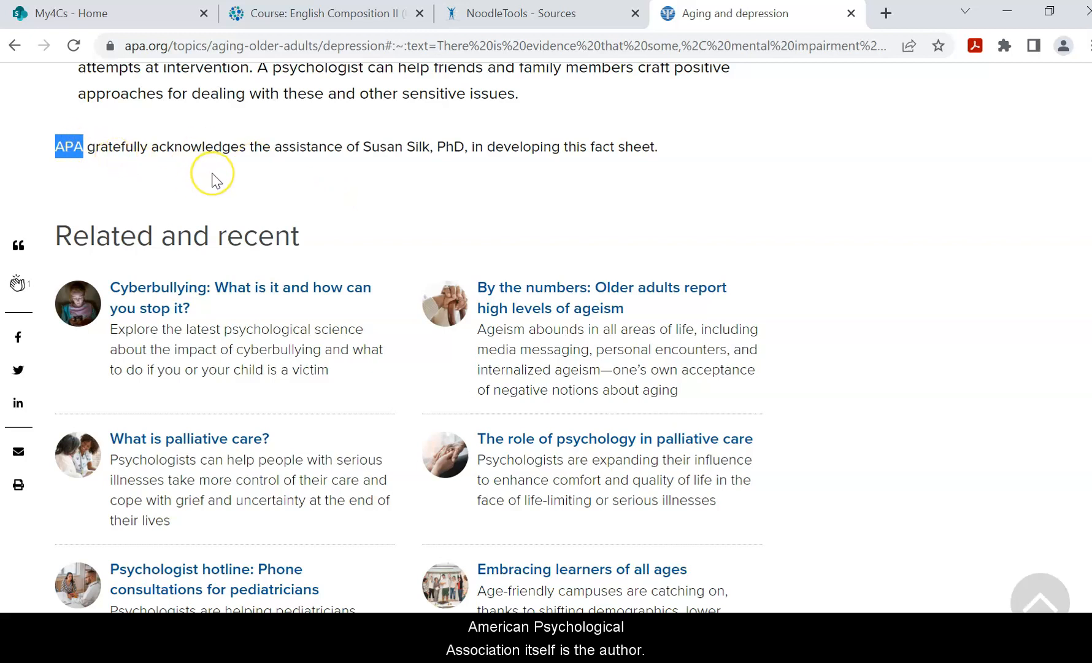
scroll(215, 179, "up", 10)
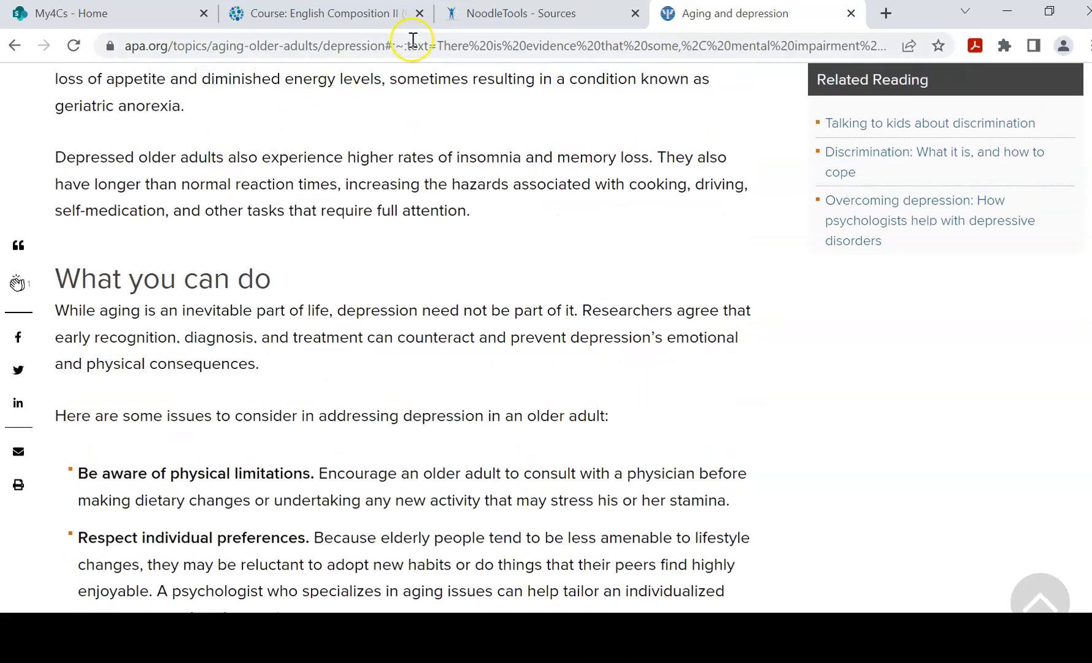
Set the citation's contributor role to Author.
left_click(517, 16)
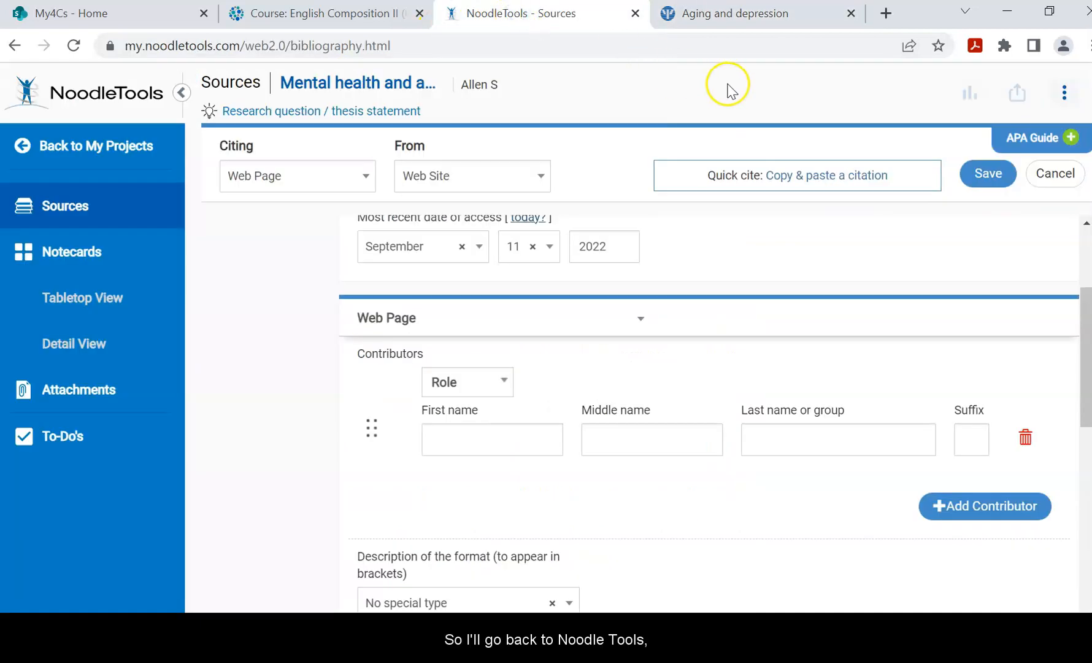
left_click(499, 382)
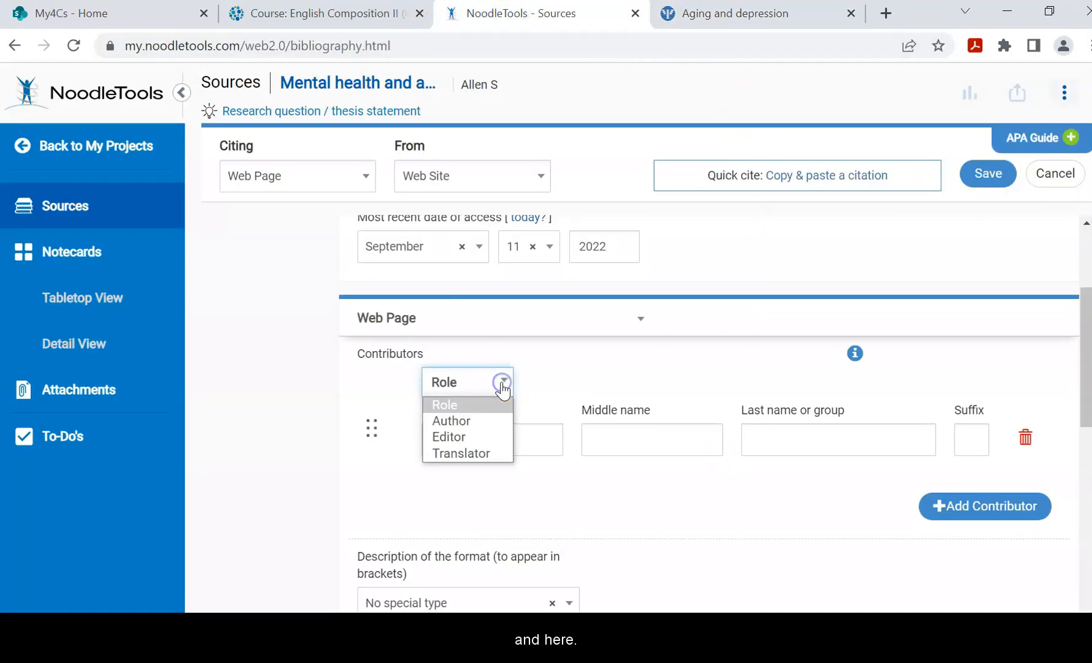
left_click(488, 423)
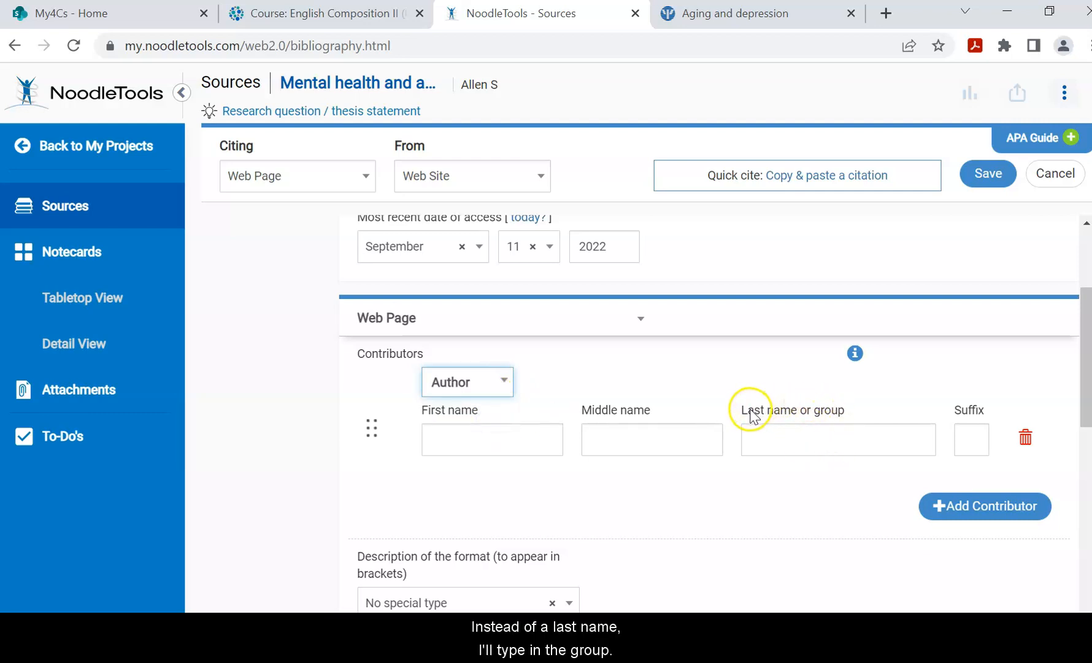
Enter American Psychological Association as the group author in Last name or group.
left_click(820, 439)
left_click(820, 438)
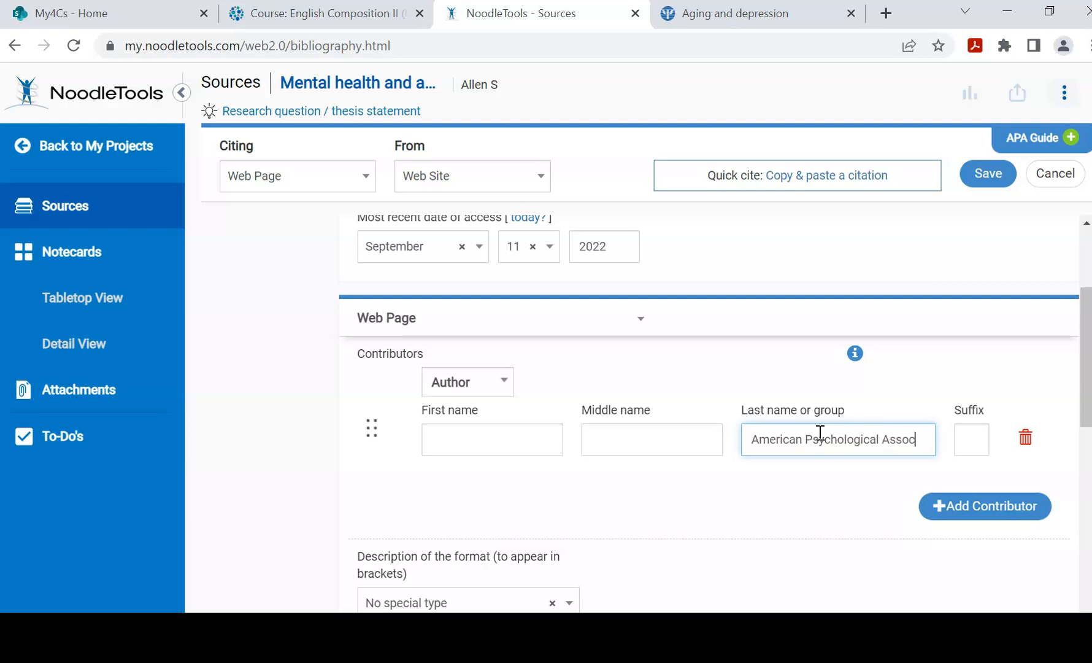
type("tion")
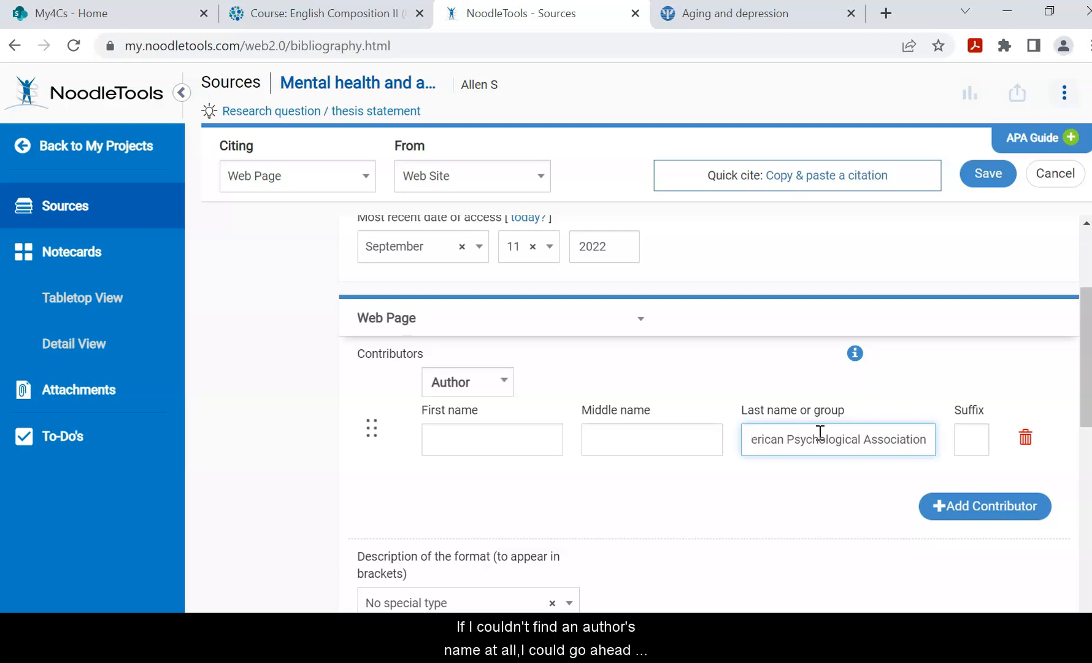
left_click(816, 437)
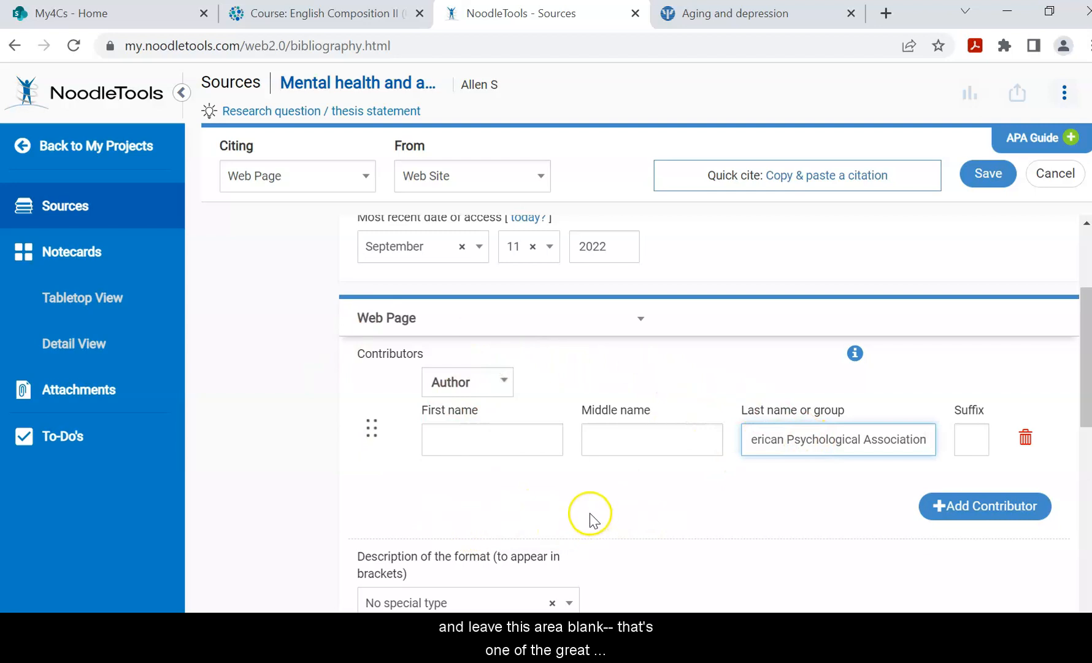
left_click(608, 484)
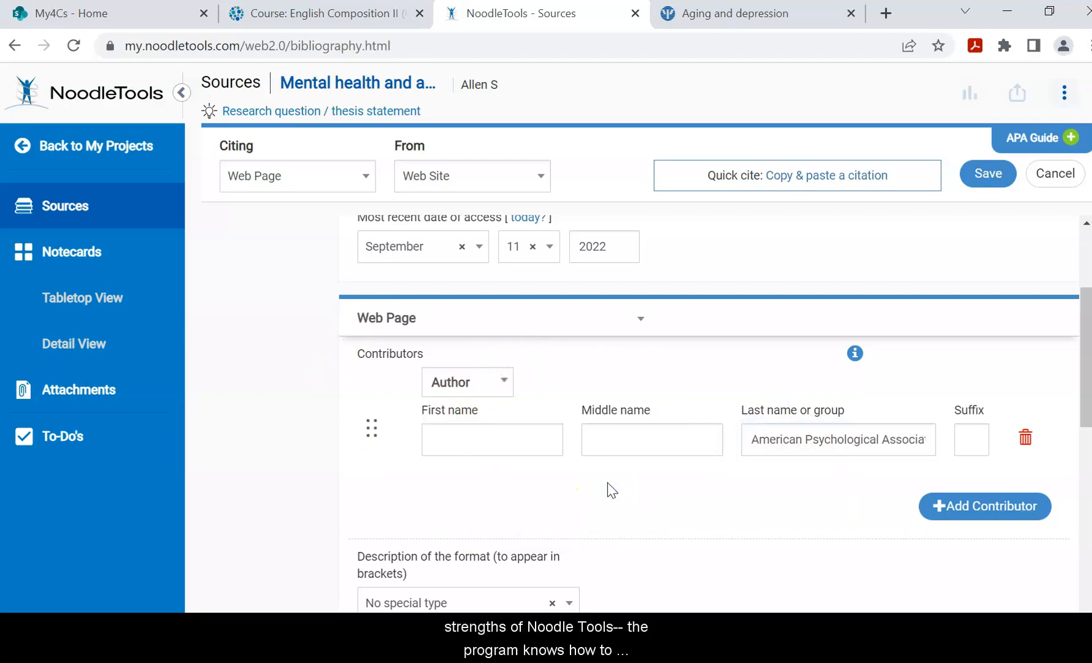
scroll(1028, 349, "down", 1)
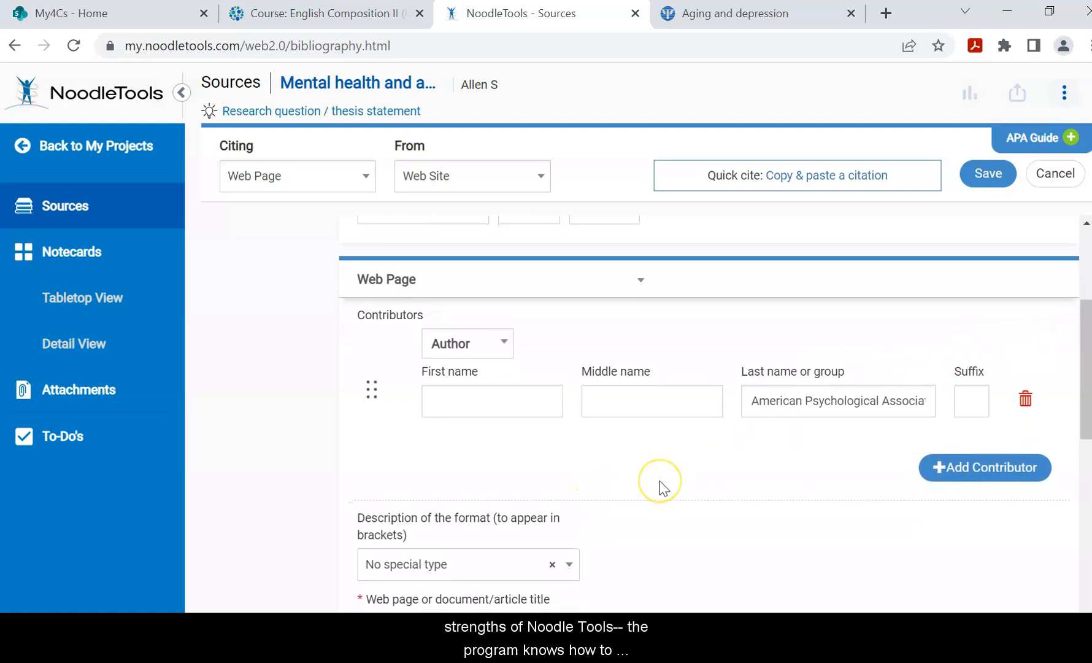
scroll(1068, 331, "down", 1)
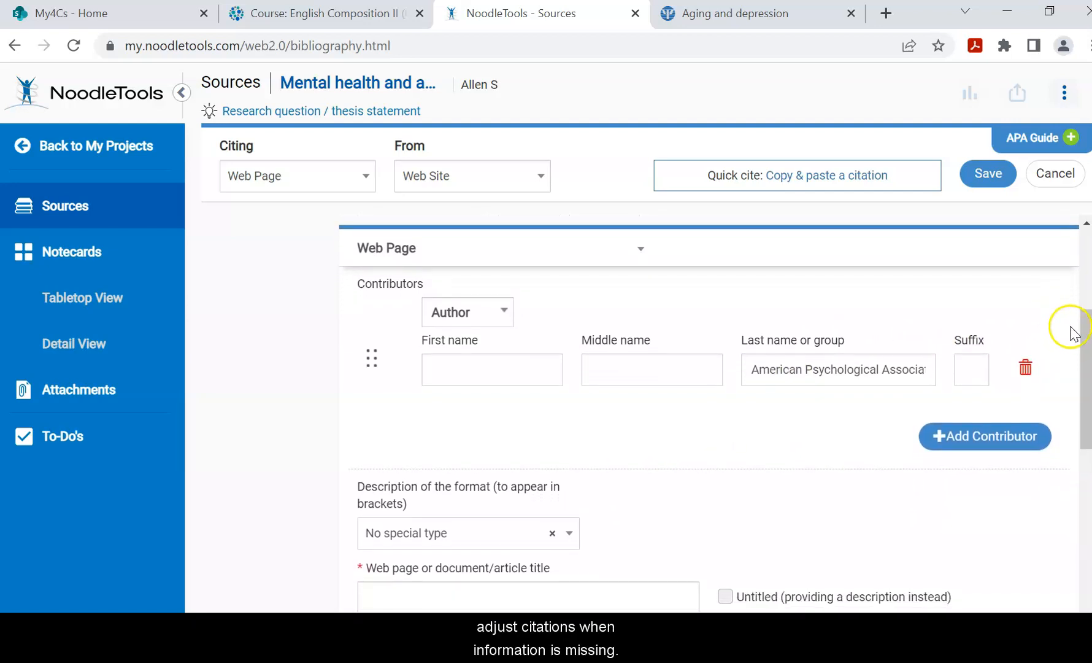
scroll(678, 468, "down", 5)
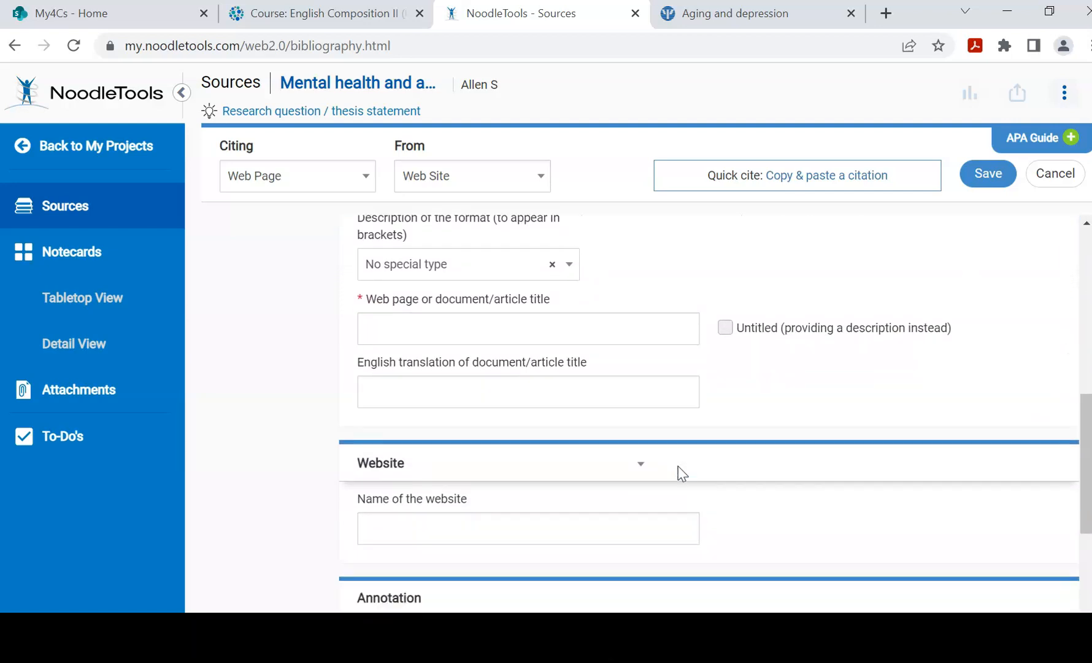
left_click(496, 310)
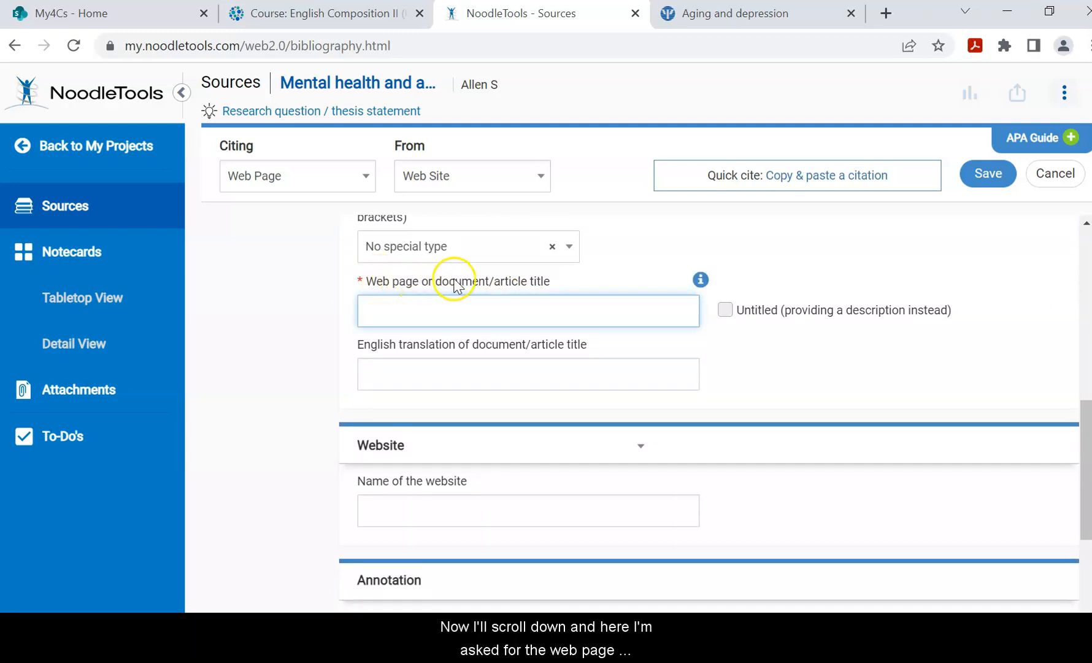
Copy the article title 'How to prevent depression as you age' into the citation's title field.
left_click(745, 18)
scroll(531, 415, "up", 8)
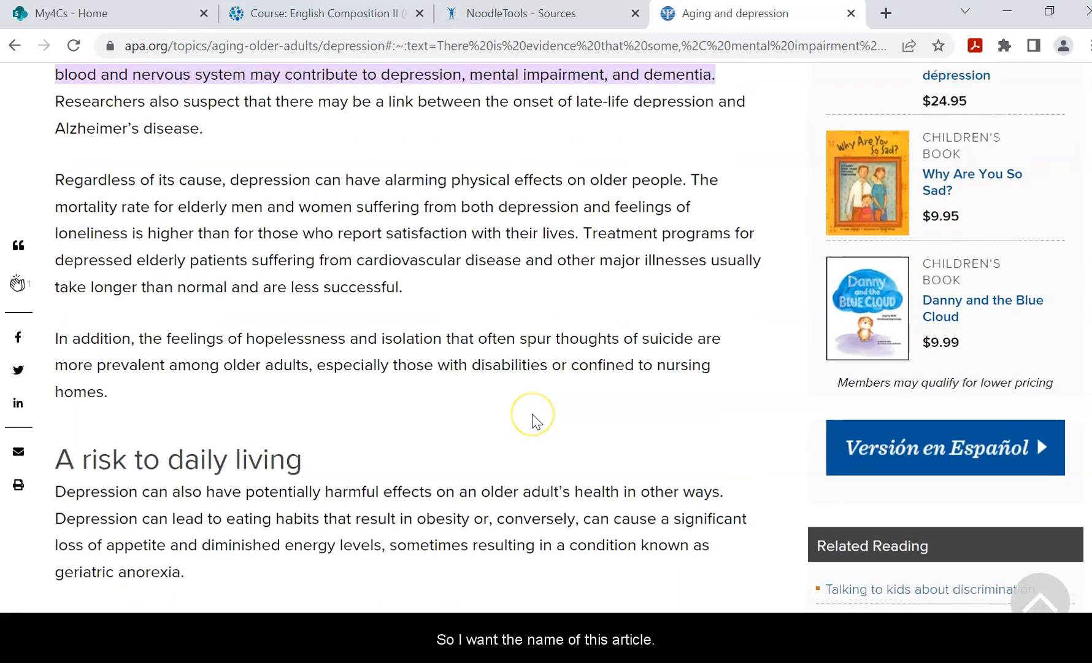
scroll(531, 413, "up", 10)
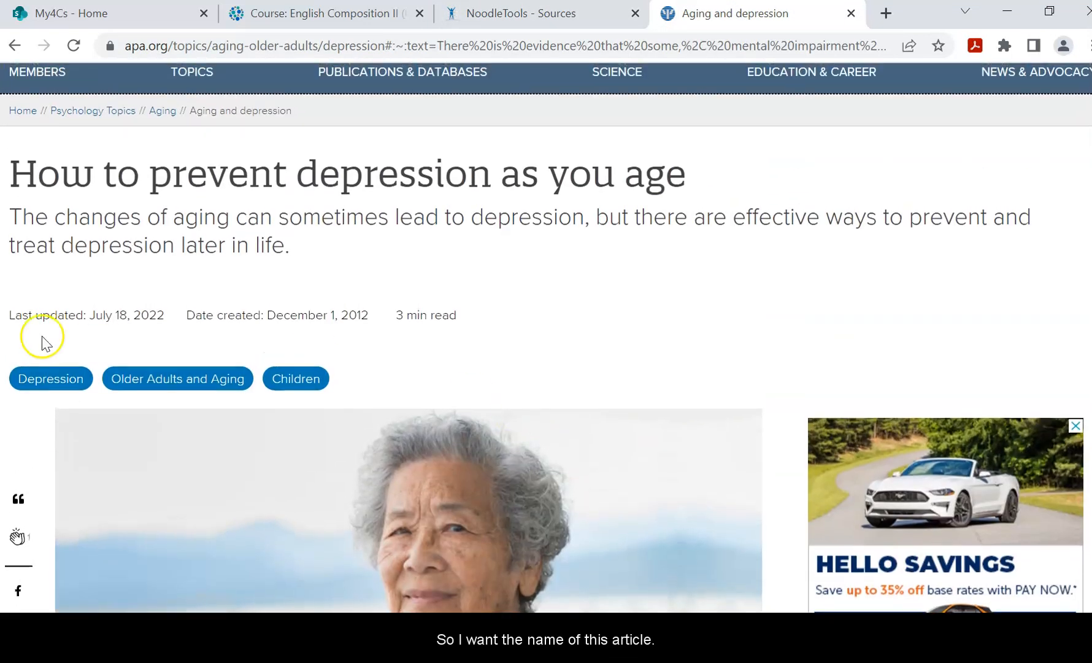
left_click_drag(14, 164, 679, 184)
key("ctrl+c")
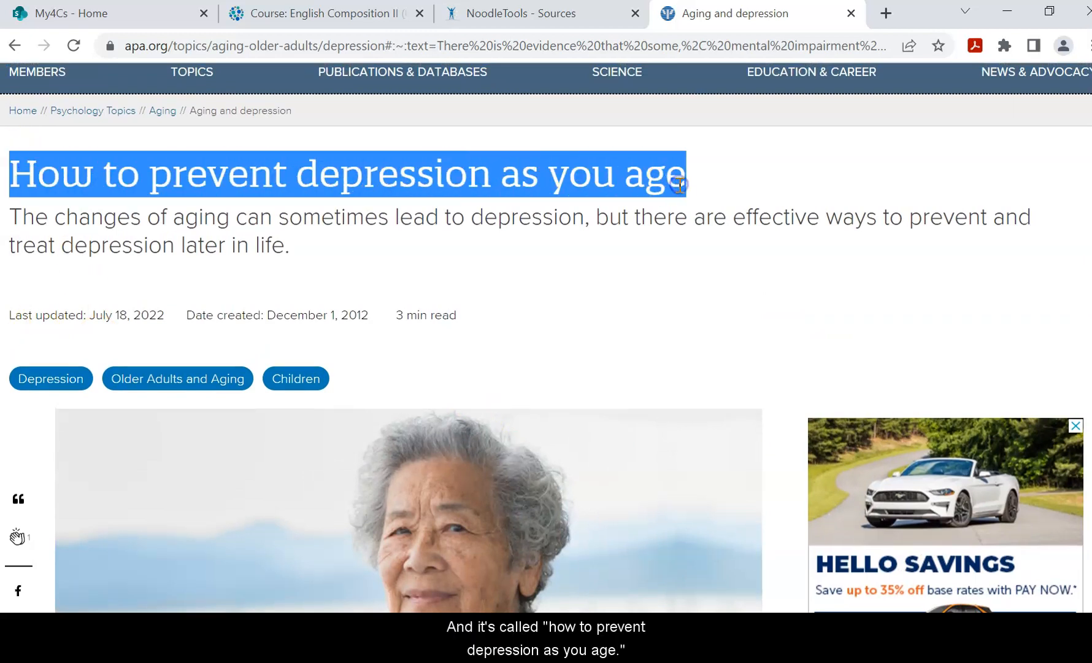
left_click(482, 16)
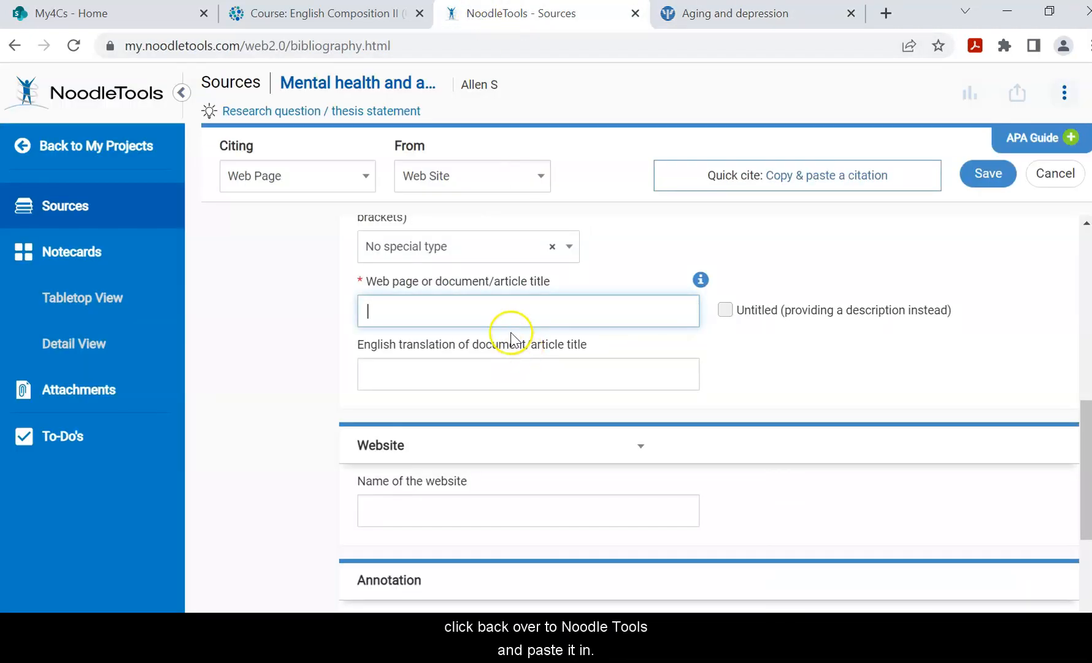
key("ctrl+v")
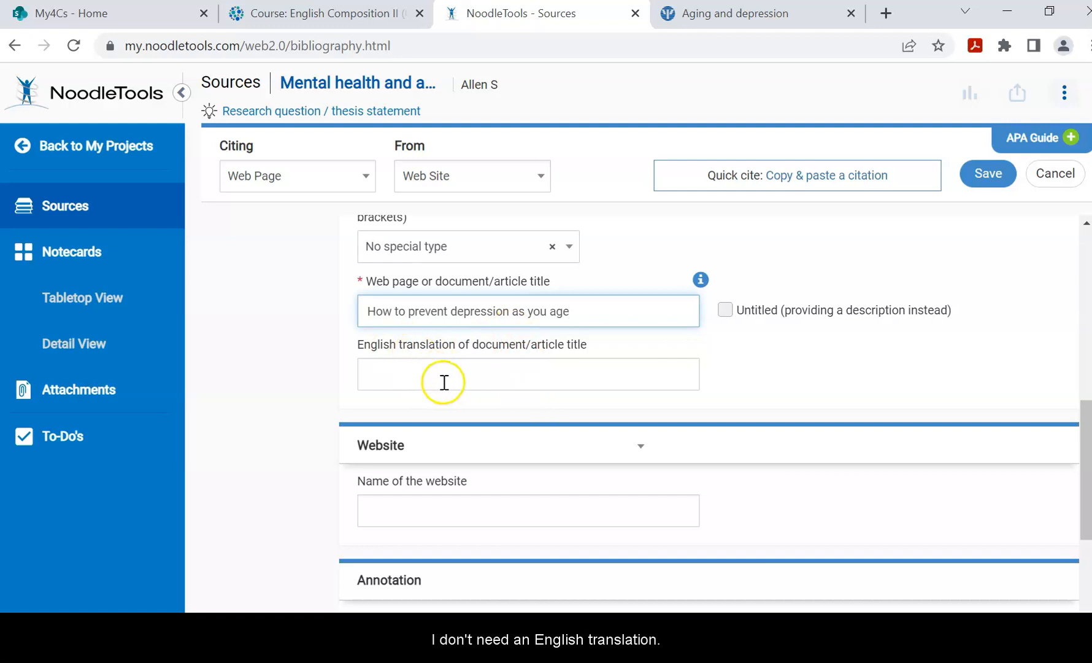
left_click(461, 514)
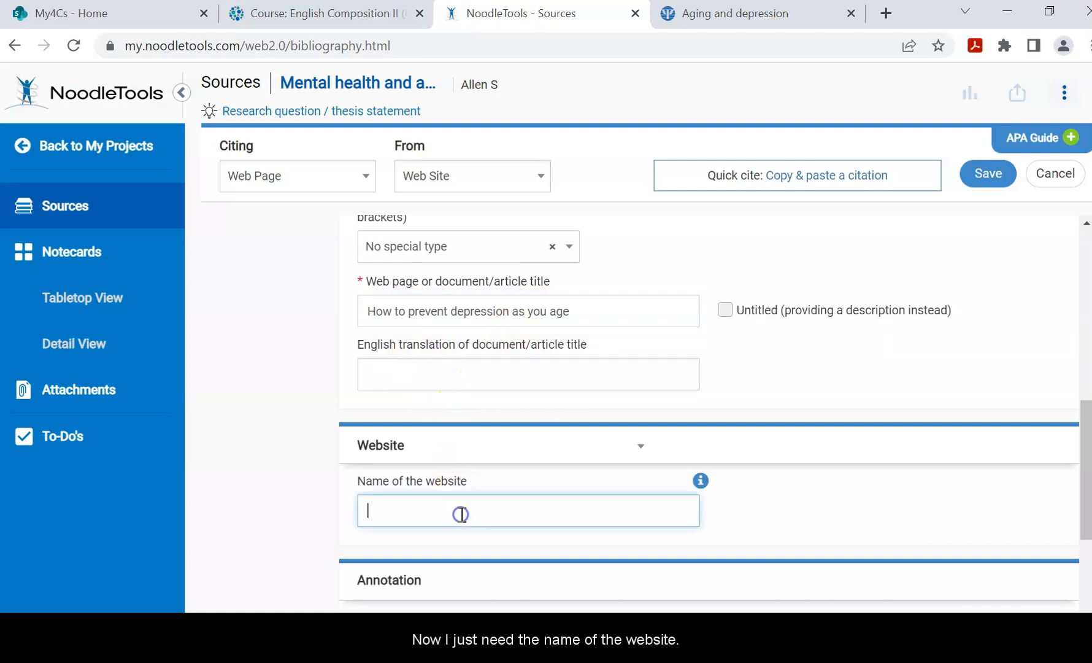
left_click(773, 12)
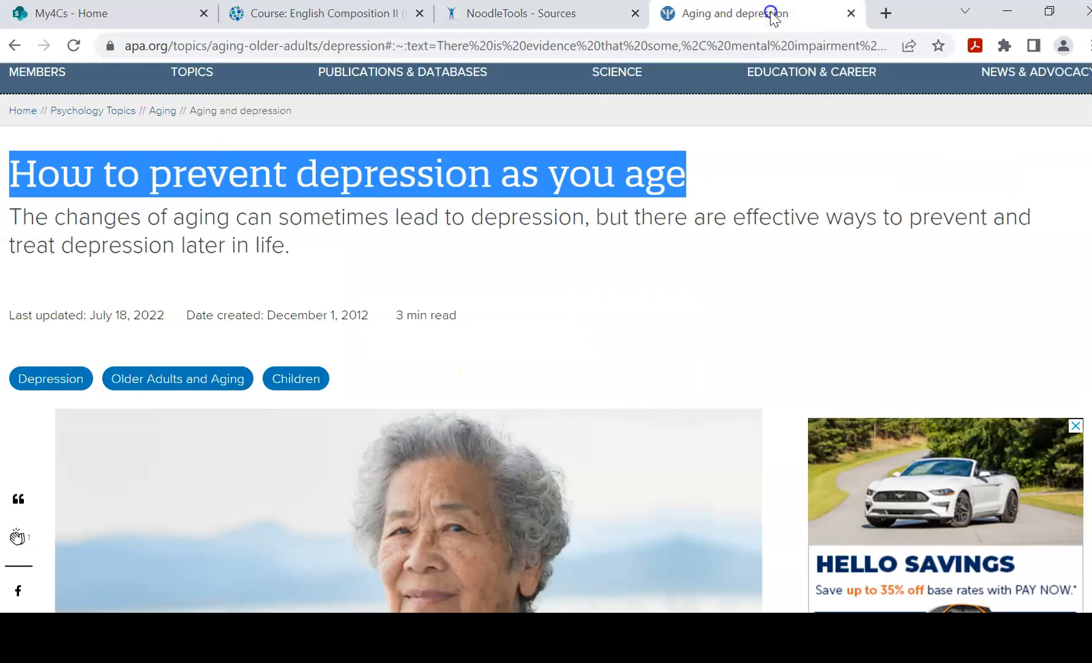
Read the site name at the top of the APA page, then return to the citation form.
scroll(224, 270, "up", 3)
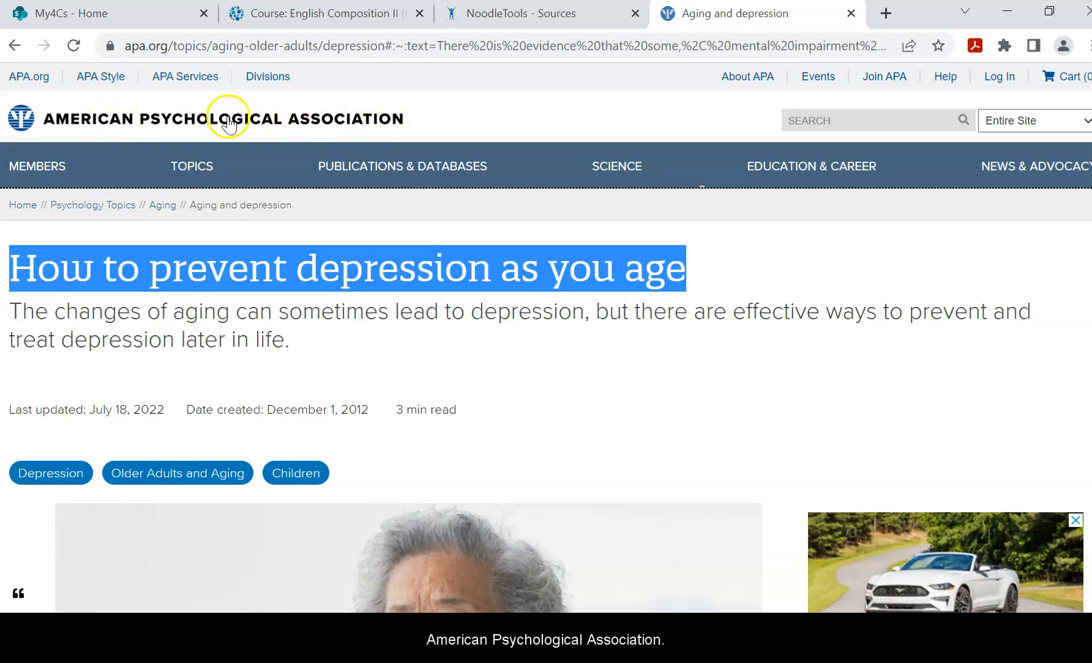
left_click(500, 13)
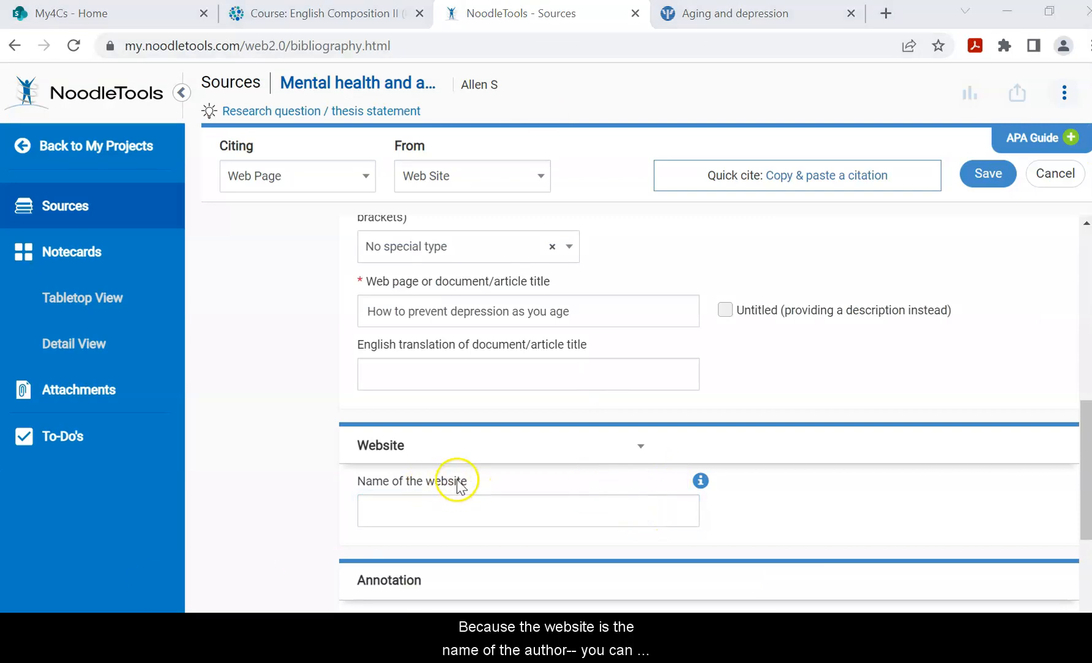
left_click(701, 482)
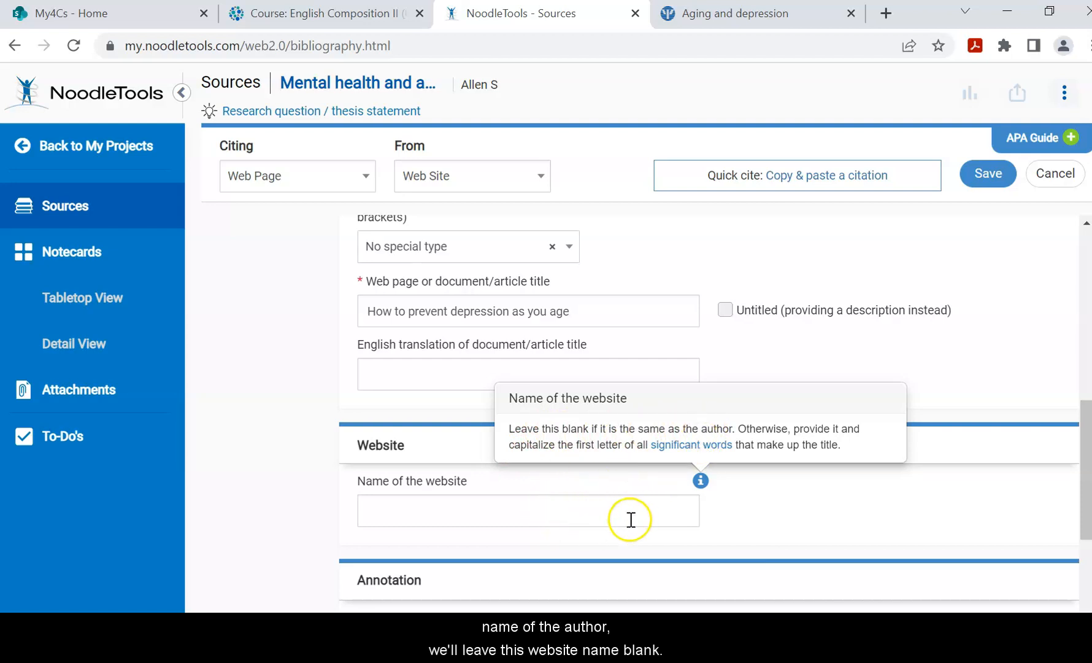
left_click(770, 519)
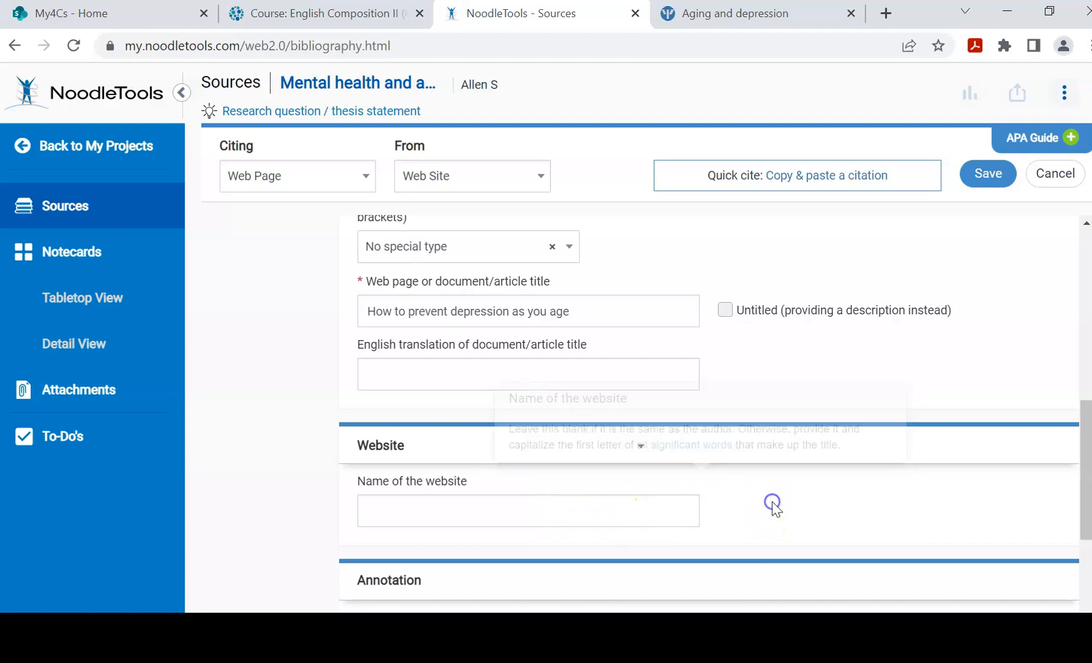
scroll(773, 503, "down", 3)
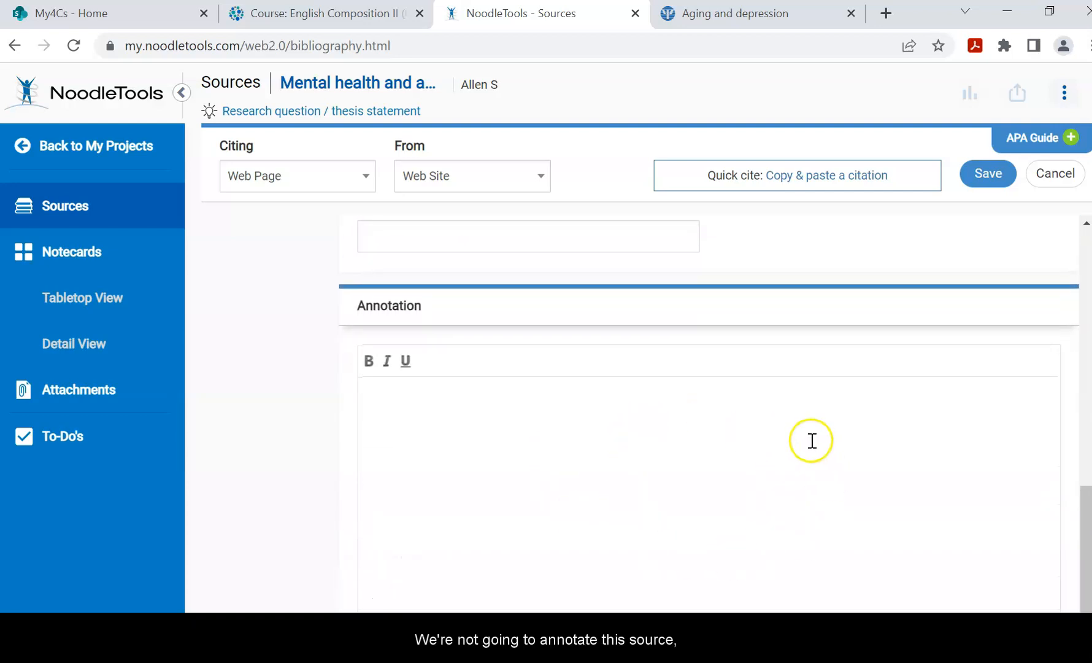
left_click(994, 176)
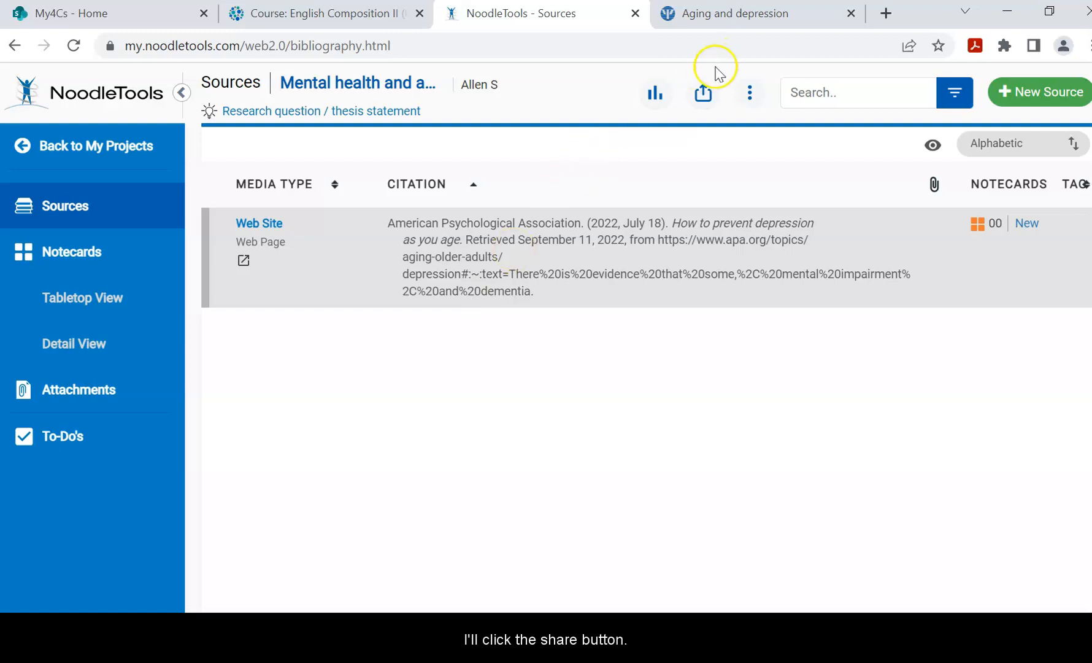
Bring up the bibliography's export and print choices: Word, RTF, Google Docs, or HTML preview.
left_click(702, 93)
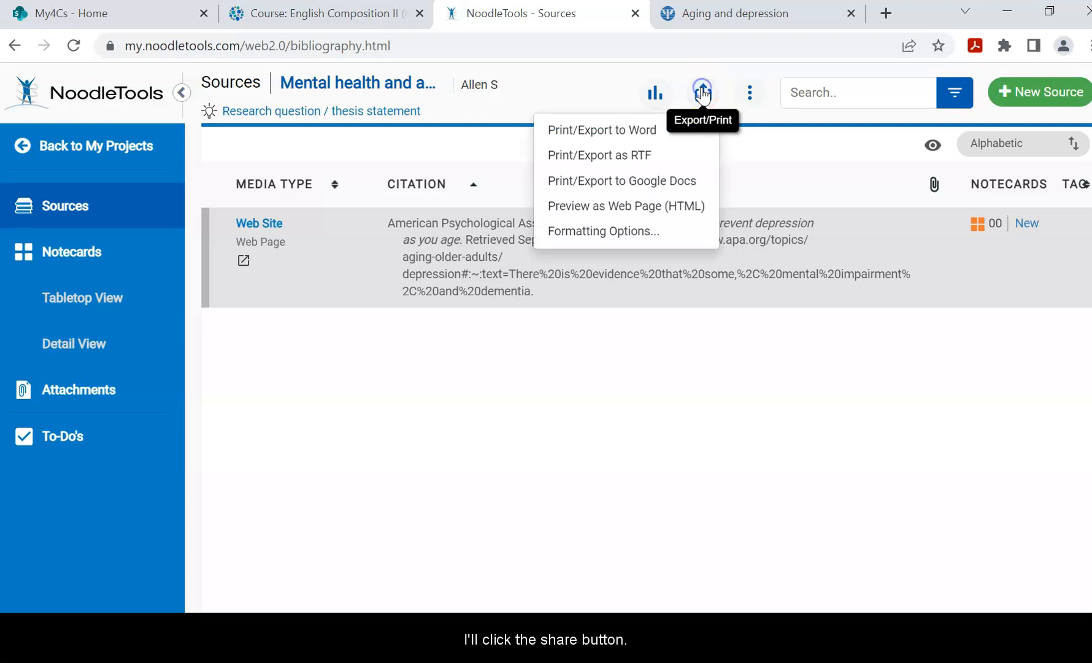
Export all sources to Microsoft Word as a References page.
left_click(631, 129)
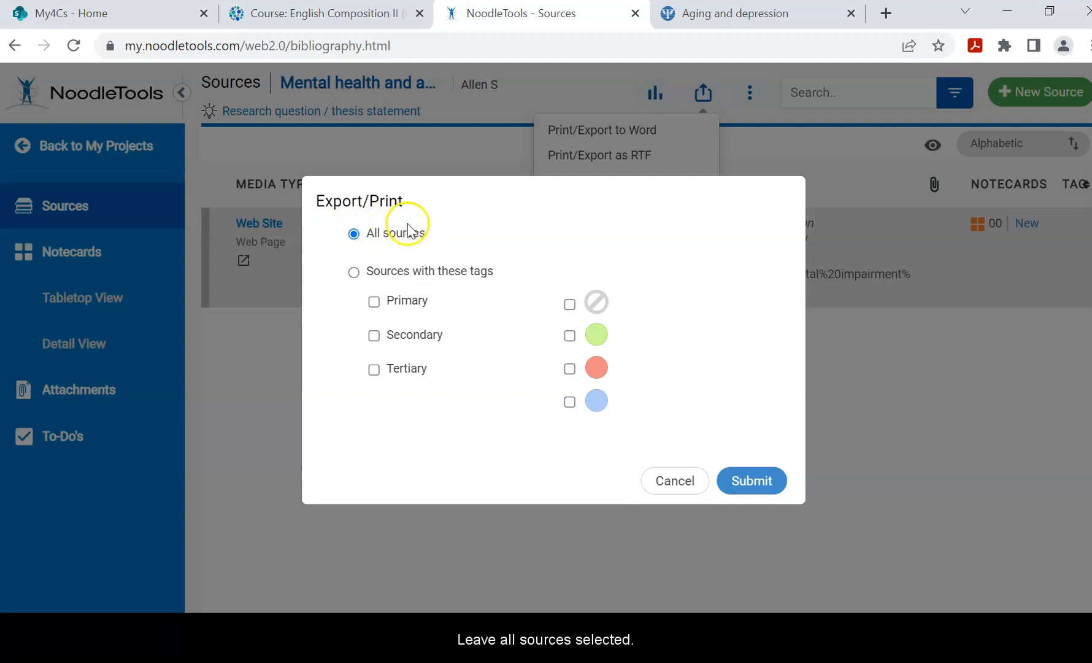
left_click(751, 481)
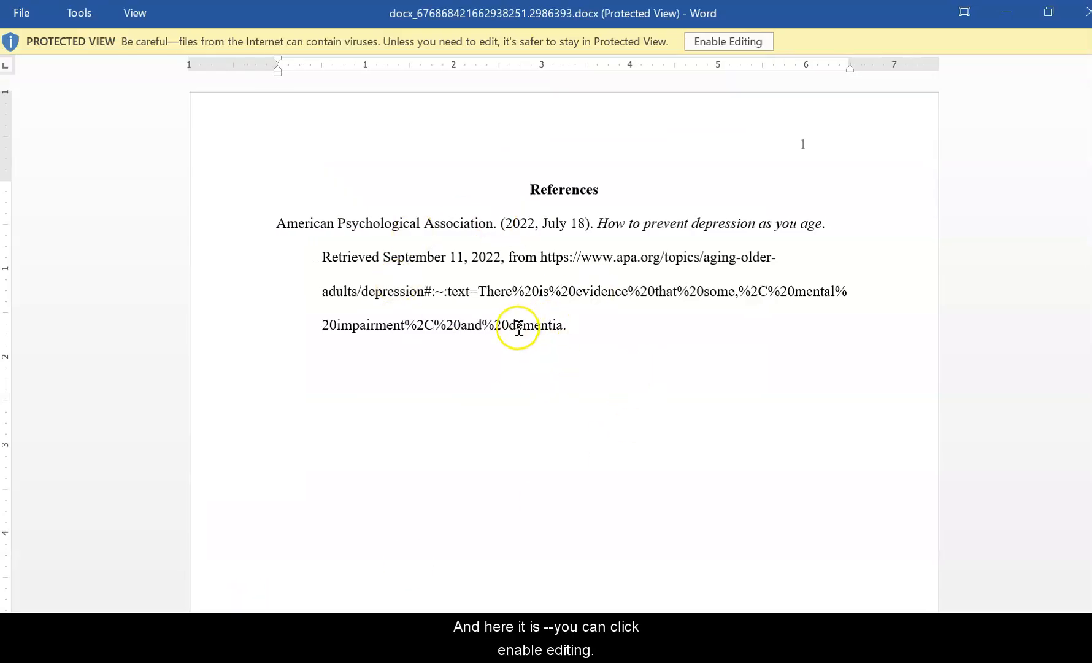
Enable editing, accept the field update, and select the APA citation text on the References page.
left_click(759, 41)
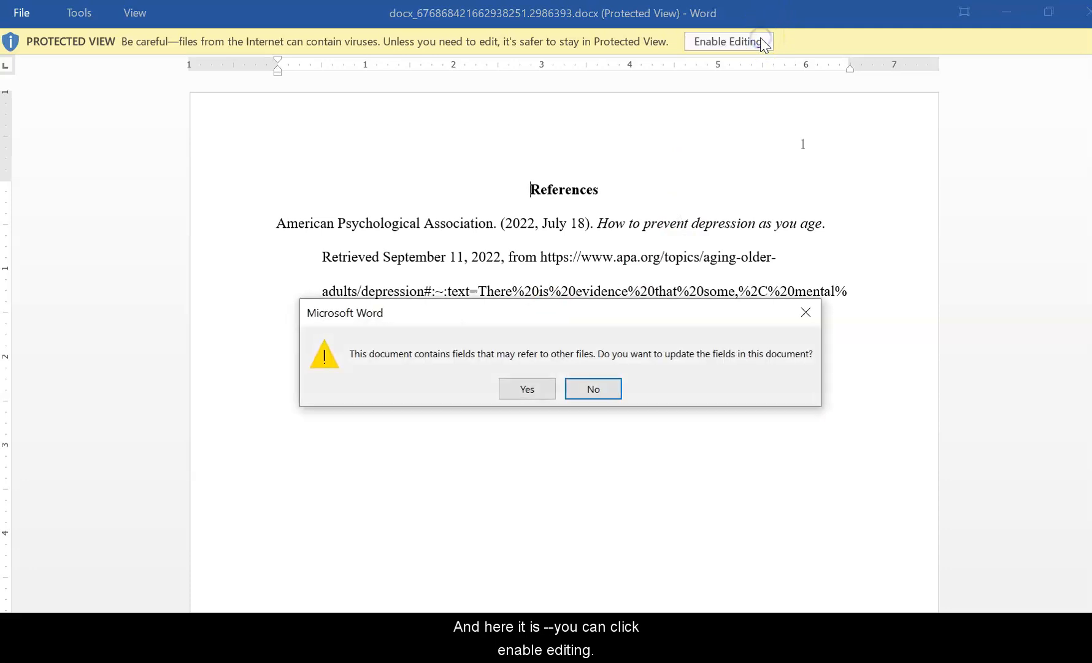
left_click(526, 388)
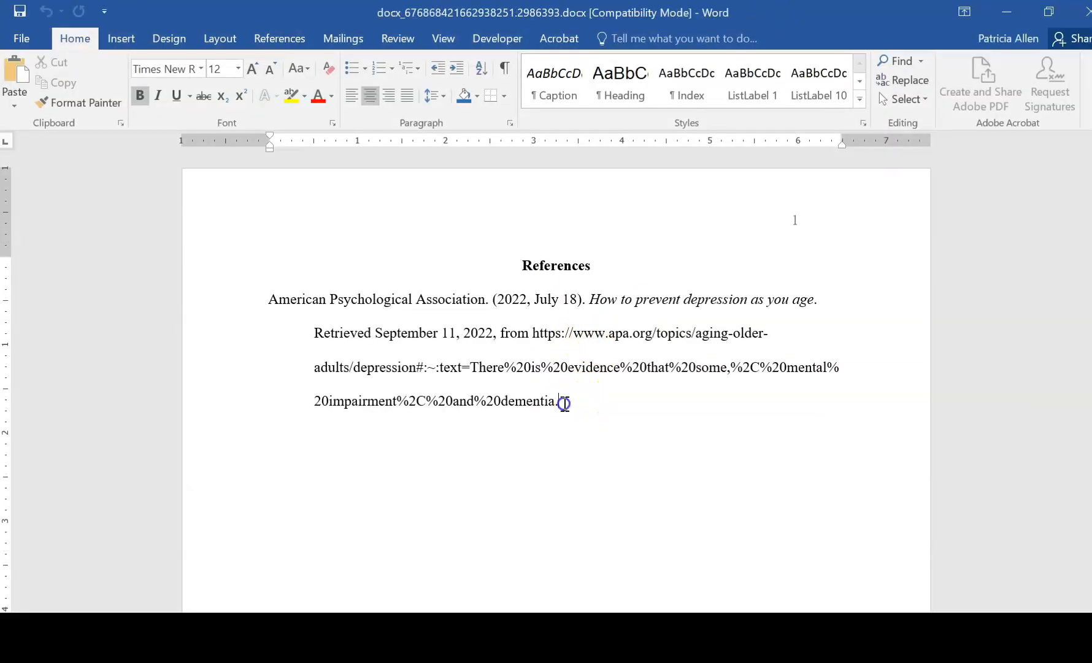
left_click_drag(564, 402, 449, 252)
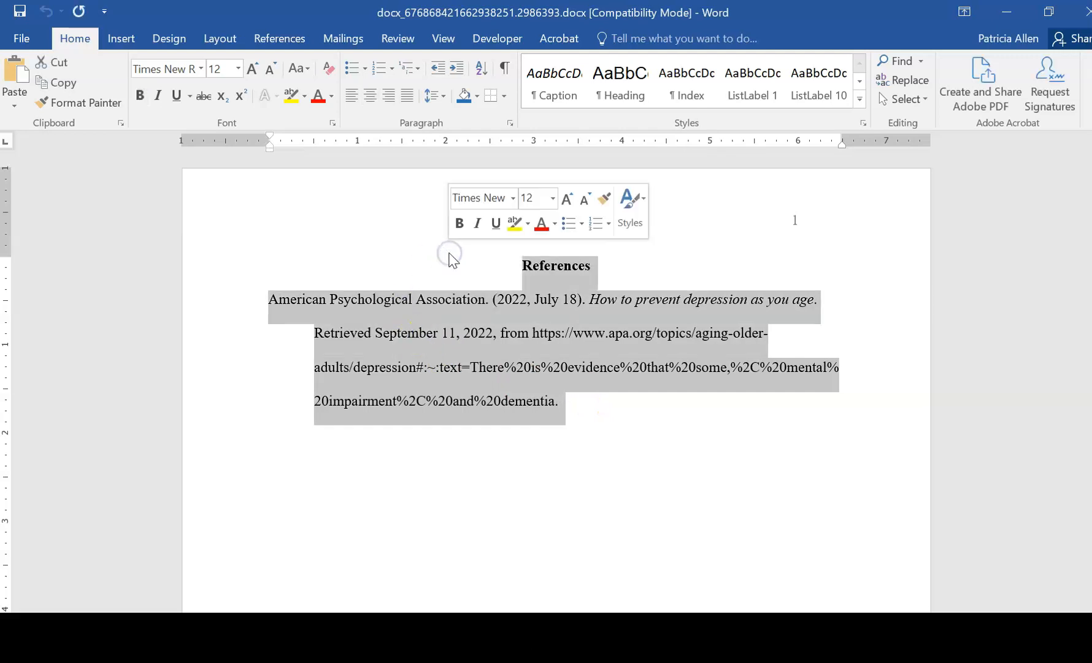